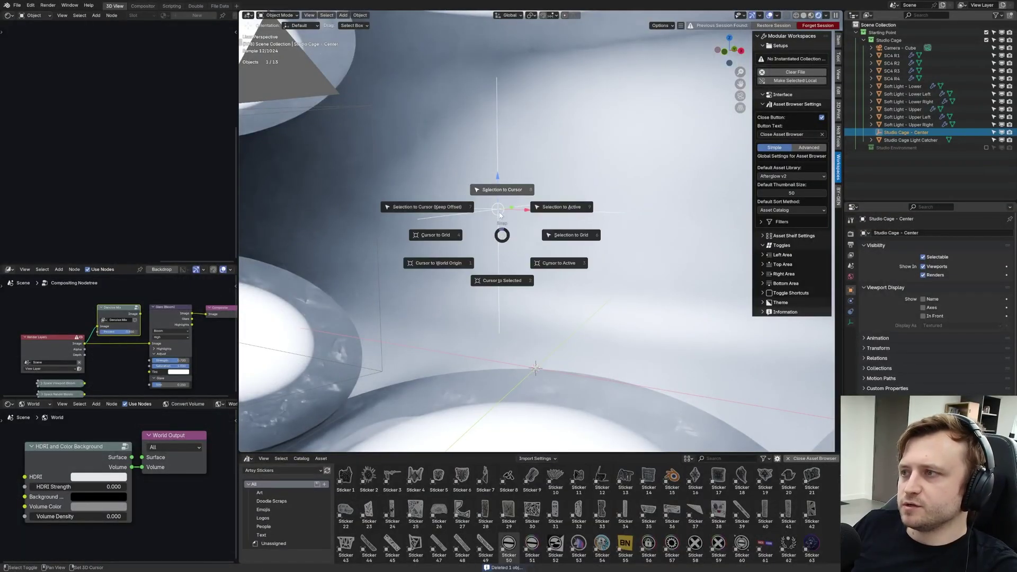
Snap the 3D cursor to the selected Studio Cage - Center object.
{"action": "left_click", "coordinate": [507, 286]}
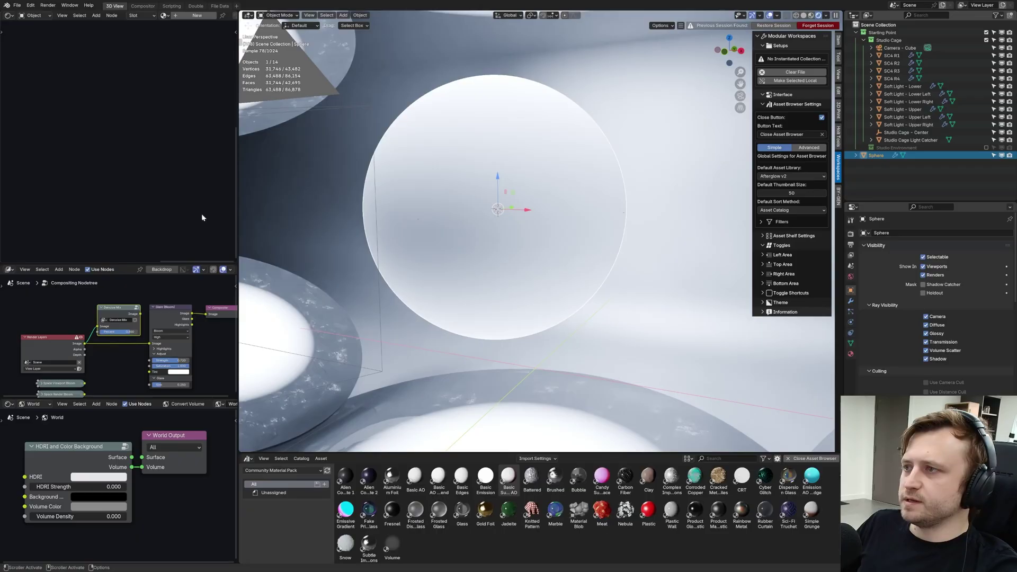
{"action": "middle_click_drag", "start_coordinate": [324, 269], "coordinate": [338, 334]}
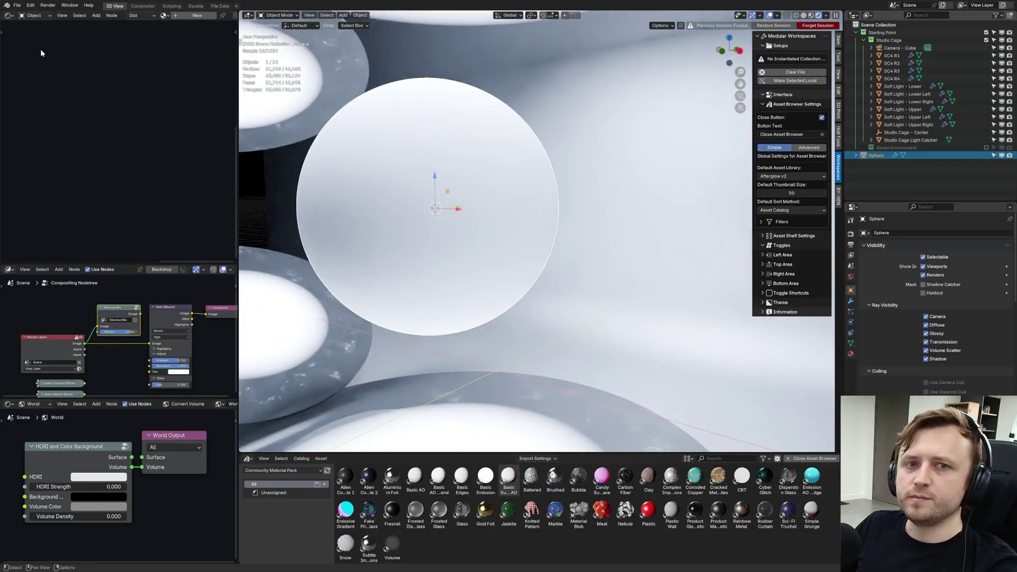
Open the material sphere scene with a wider 3D viewport and list the Community Material Pack assets with larger thumbnails.
{"action": "left_click", "coordinate": [17, 6]}
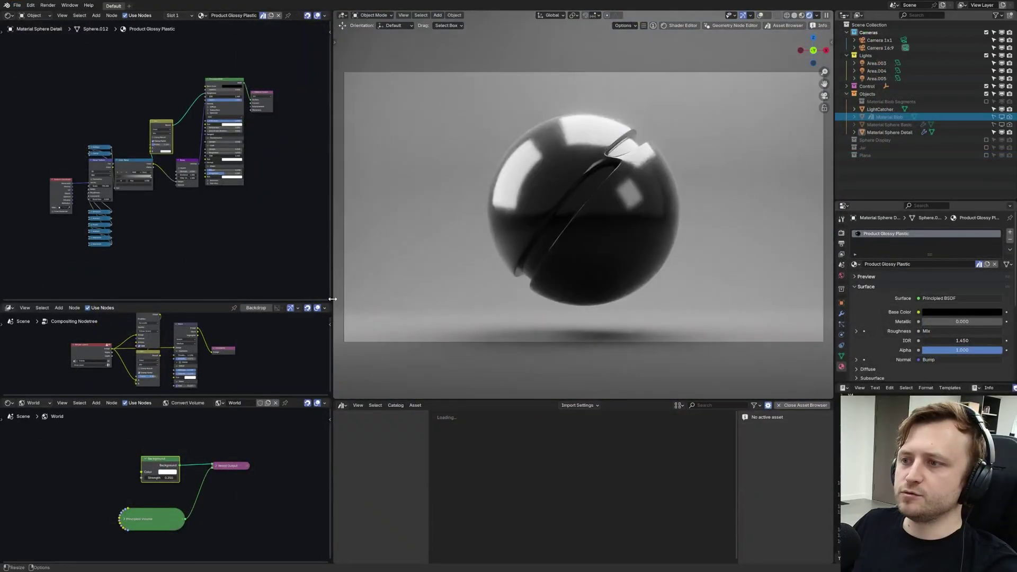
{"action": "left_click_drag", "start_coordinate": [336, 288], "coordinate": [246, 288]}
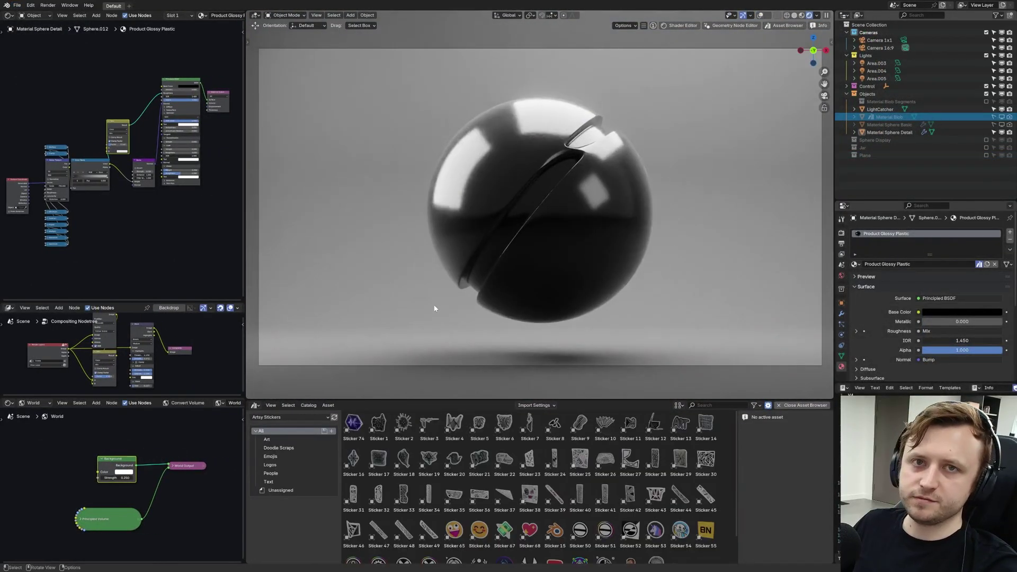
{"action": "left_click", "coordinate": [291, 417]}
{"action": "left_click", "coordinate": [287, 555]}
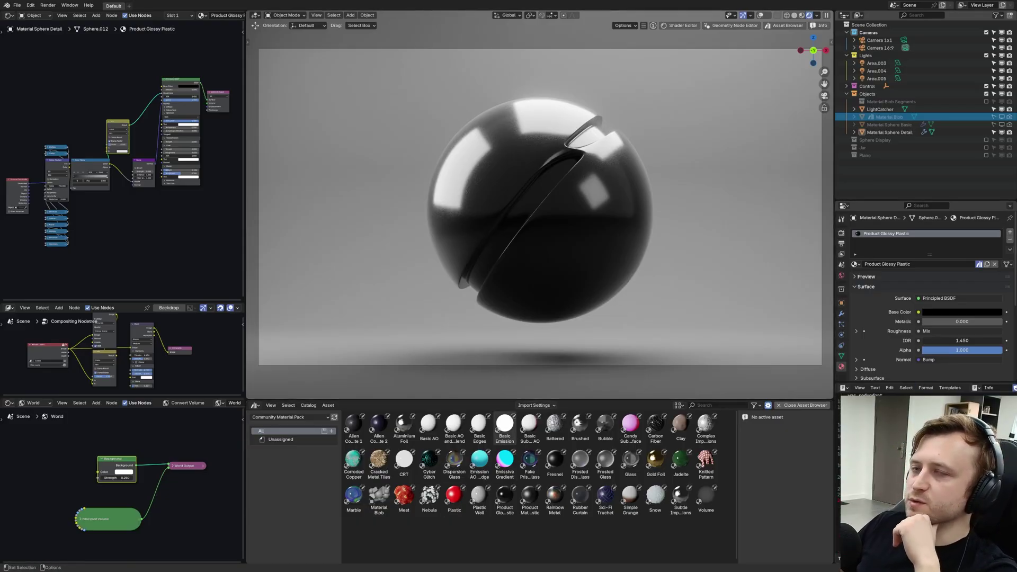
{"action": "scroll", "coordinate": [642, 548], "scroll_direction": "up", "scroll_amount": 3, "text": "ctrl"}
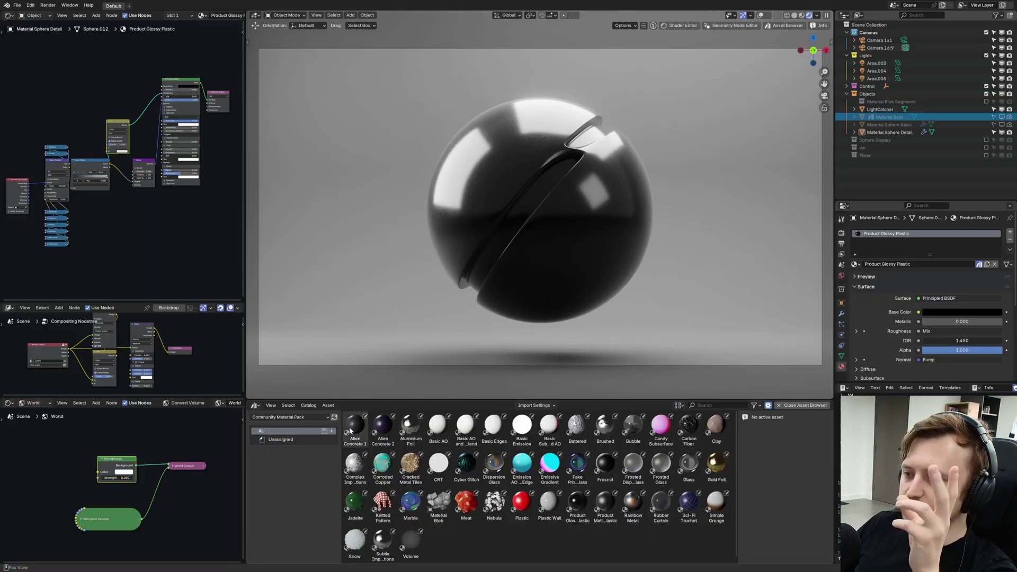
Apply the Alien Concrete 1 material to the detail sphere and inspect its surface up close.
{"action": "left_click_drag", "start_coordinate": [354, 427], "coordinate": [539, 238]}
{"action": "scroll", "coordinate": [533, 256], "scroll_direction": "up", "scroll_amount": 5}
{"action": "middle_click_drag", "start_coordinate": [531, 256], "coordinate": [471, 266]}
{"action": "scroll", "coordinate": [471, 266], "scroll_direction": "down", "scroll_amount": 10}
{"action": "scroll", "coordinate": [545, 184], "scroll_direction": "up", "scroll_amount": 4}
{"action": "scroll", "coordinate": [548, 183], "scroll_direction": "up", "scroll_amount": 2}
{"action": "middle_click_drag", "start_coordinate": [548, 180], "coordinate": [508, 281]}
{"action": "scroll", "coordinate": [509, 281], "scroll_direction": "up", "scroll_amount": 1}
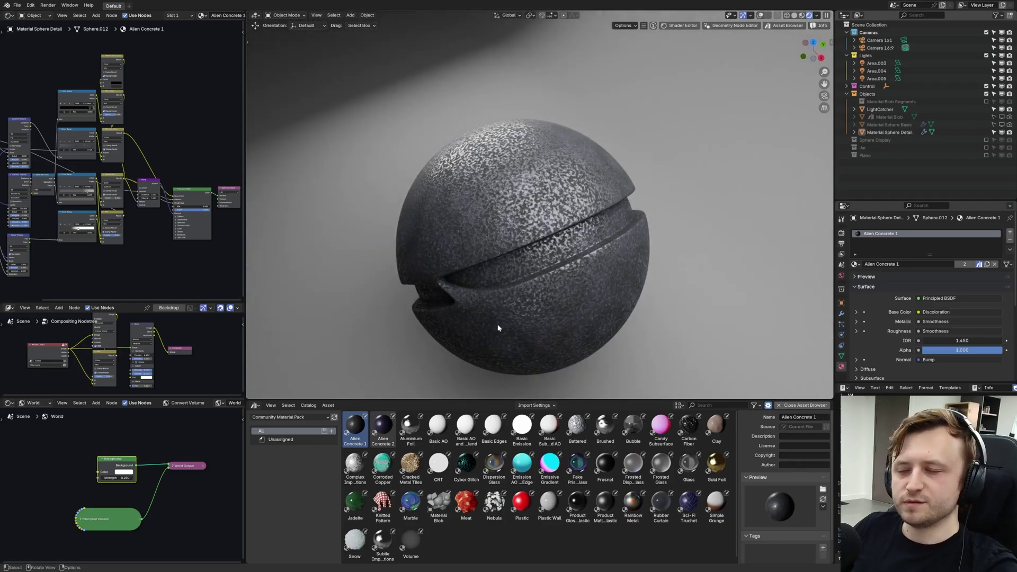
Apply the Alien Concrete 2 material to the detail sphere and inspect its bumpy surface.
{"action": "left_click_drag", "start_coordinate": [383, 426], "coordinate": [511, 286]}
{"action": "middle_click_drag", "start_coordinate": [446, 376], "coordinate": [470, 345]}
{"action": "scroll", "coordinate": [470, 346], "scroll_direction": "up", "scroll_amount": 2}
{"action": "scroll", "coordinate": [470, 350], "scroll_direction": "down", "scroll_amount": 3}
{"action": "scroll", "coordinate": [482, 371], "scroll_direction": "up", "scroll_amount": 3}
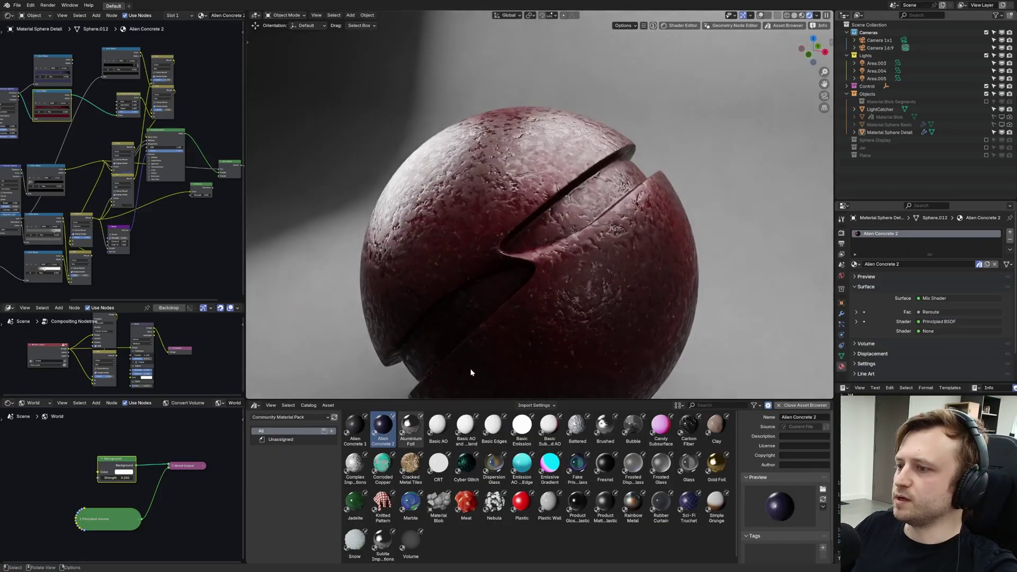
Regenerate the asset preview image of the Alien Concrete 2 material.
{"action": "left_click", "coordinate": [822, 500]}
{"action": "middle_click_drag", "start_coordinate": [441, 366], "coordinate": [450, 355]}
{"action": "scroll", "coordinate": [445, 350], "scroll_direction": "down", "scroll_amount": 1}
{"action": "scroll", "coordinate": [101, 201], "scroll_direction": "up", "scroll_amount": 4}
Try feeding the blue color ramp instead of the red one into the Alien Concrete 2 shader, then undo the link.
{"action": "middle_click_drag", "start_coordinate": [53, 101], "coordinate": [84, 187]}
{"action": "left_click_drag", "start_coordinate": [110, 134], "coordinate": [168, 211]}
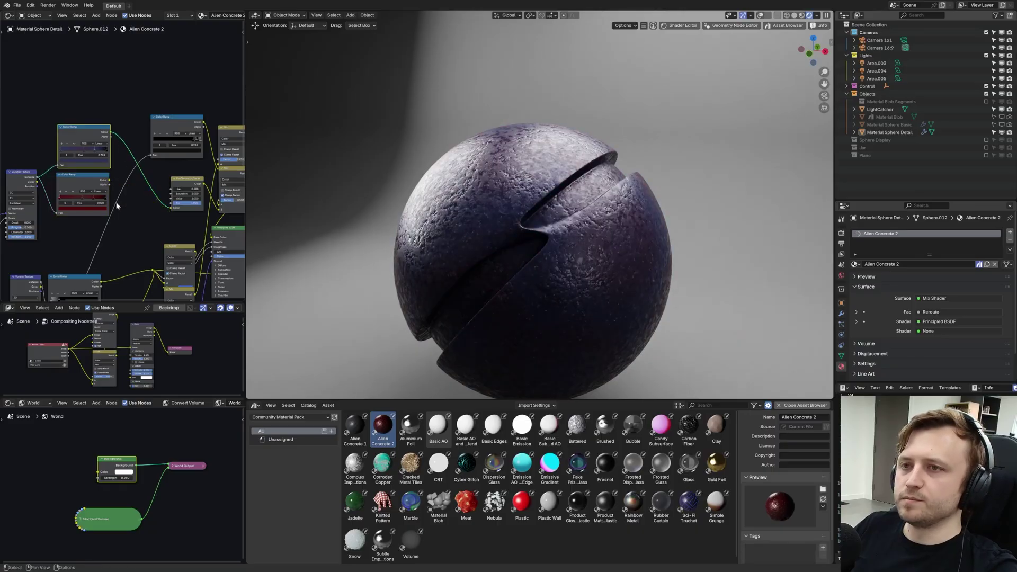
{"action": "key", "text": "ctrl+z"}
{"action": "scroll", "coordinate": [118, 248], "scroll_direction": "down", "scroll_amount": 4}
{"action": "middle_click_drag", "start_coordinate": [118, 247], "coordinate": [104, 168]}
Apply the Fake Prismatic Glass material to the detail sphere and inspect its colors from several angles.
{"action": "left_click", "coordinate": [438, 428]}
{"action": "middle_click_drag", "start_coordinate": [579, 390], "coordinate": [592, 371]}
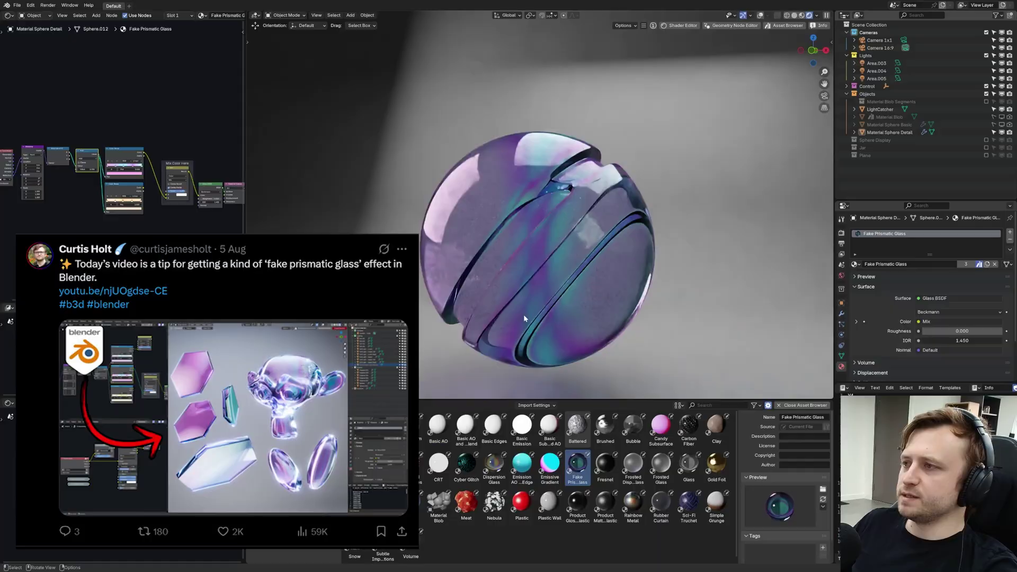
{"action": "middle_click_drag", "start_coordinate": [523, 314], "coordinate": [561, 348]}
{"action": "scroll", "coordinate": [610, 335], "scroll_direction": "up", "scroll_amount": 3}
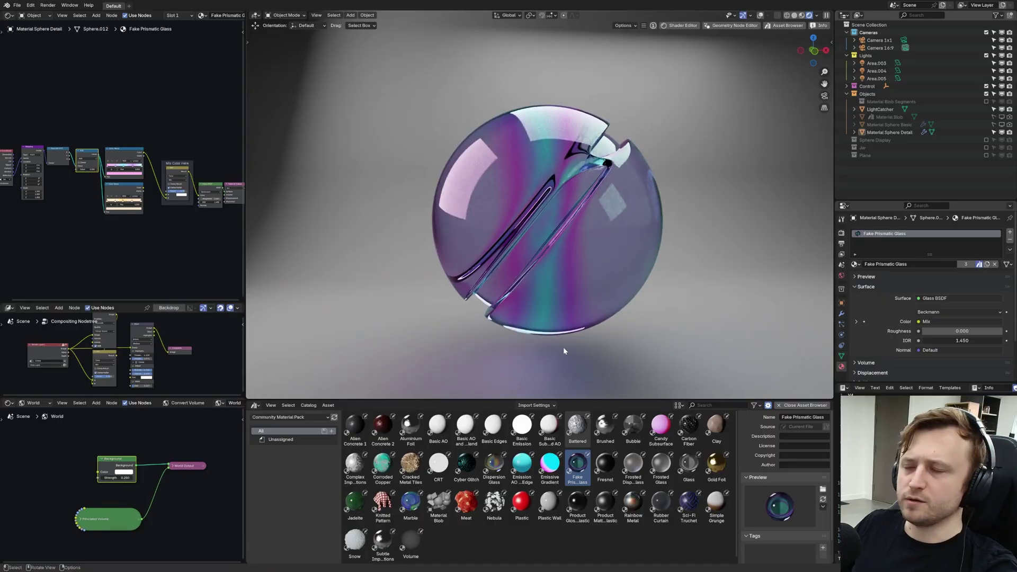
{"action": "scroll", "coordinate": [633, 337], "scroll_direction": "down", "scroll_amount": 2}
{"action": "middle_click_drag", "start_coordinate": [621, 341], "coordinate": [581, 336]}
Try a free trackball rotation of the prismatic glass sphere.
{"action": "left_click", "coordinate": [557, 283]}
{"action": "key", "text": "r"}
{"action": "key", "text": "r"}
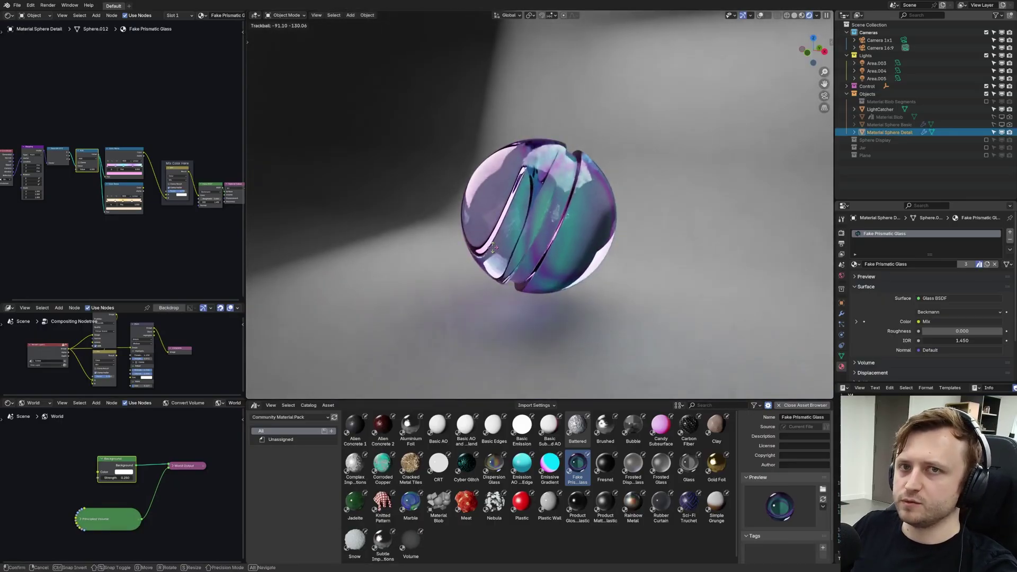
{"action": "left_click", "coordinate": [535, 286]}
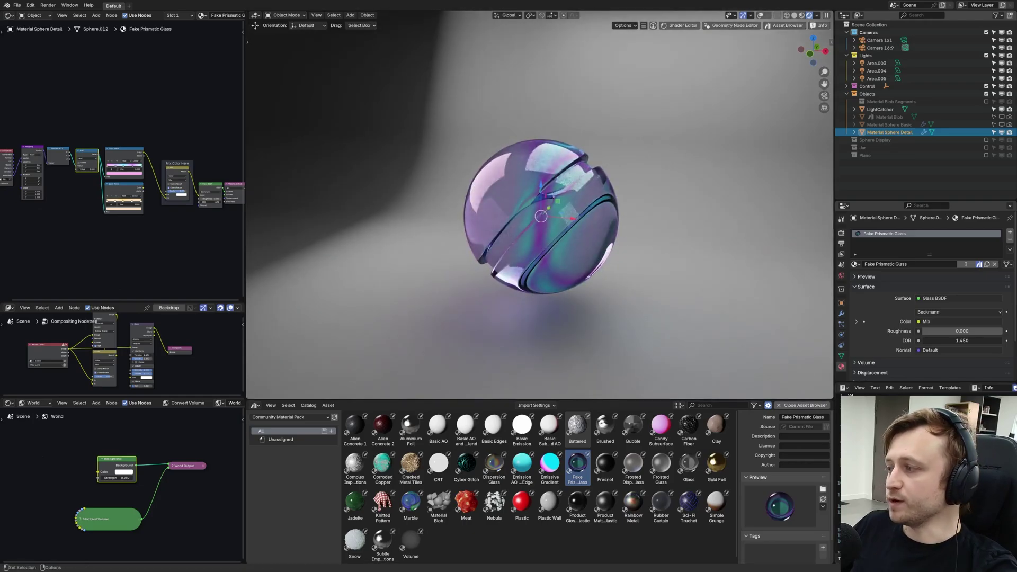
Examine the glass sphere's glow through the camera and the Denoise and Glare nodes in the compositor.
{"action": "scroll", "coordinate": [573, 317], "scroll_direction": "up", "scroll_amount": 2}
{"action": "middle_click_drag", "start_coordinate": [573, 318], "coordinate": [583, 314]}
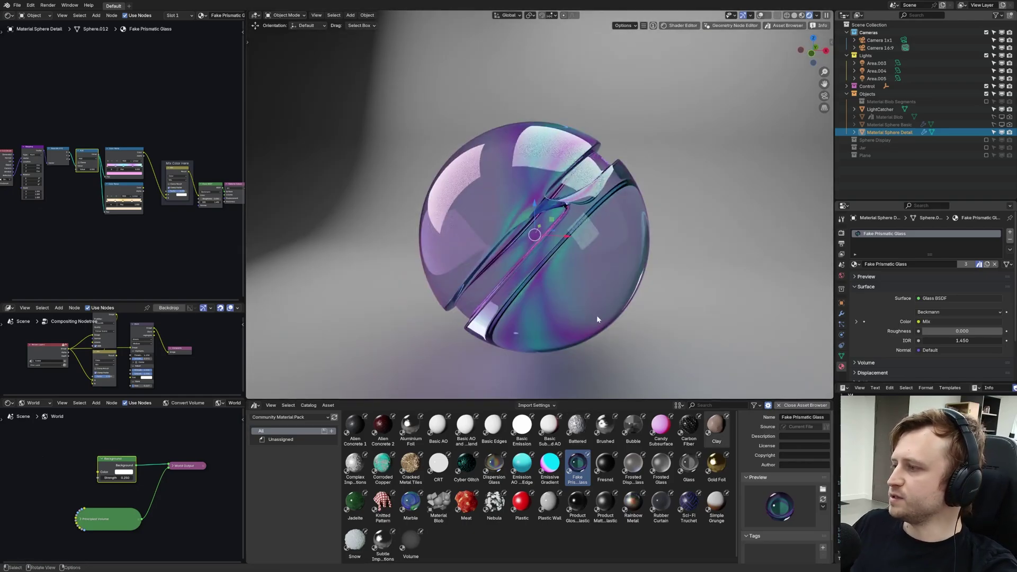
{"action": "scroll", "coordinate": [593, 301], "scroll_direction": "up", "scroll_amount": 5}
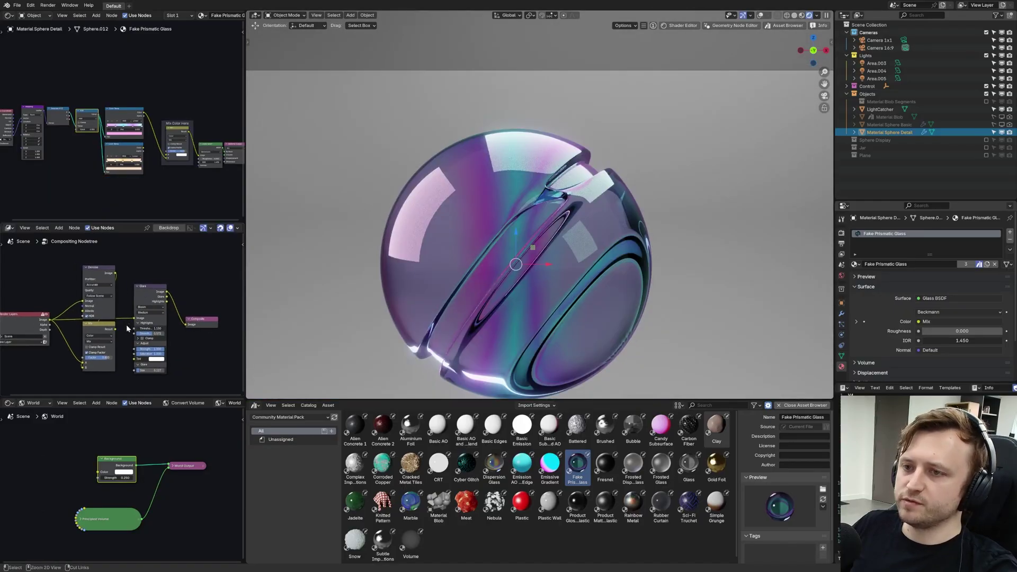
{"action": "scroll", "coordinate": [36, 335], "scroll_direction": "up", "scroll_amount": 2}
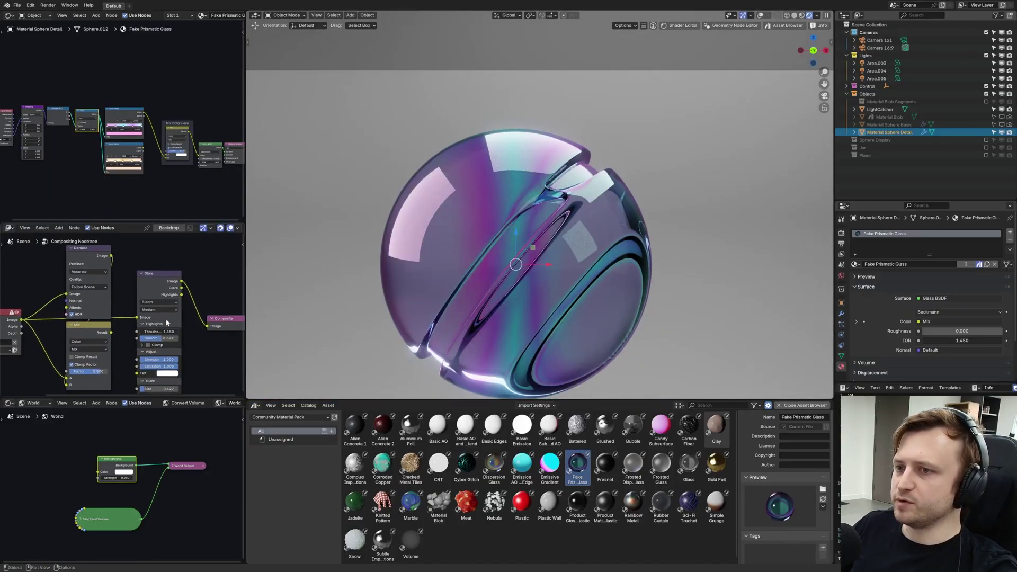
{"action": "middle_click_drag", "start_coordinate": [189, 327], "coordinate": [154, 325]}
Try the Aluminium Foil material on the detail sphere, then undo it.
{"action": "left_click_drag", "start_coordinate": [411, 426], "coordinate": [503, 145]}
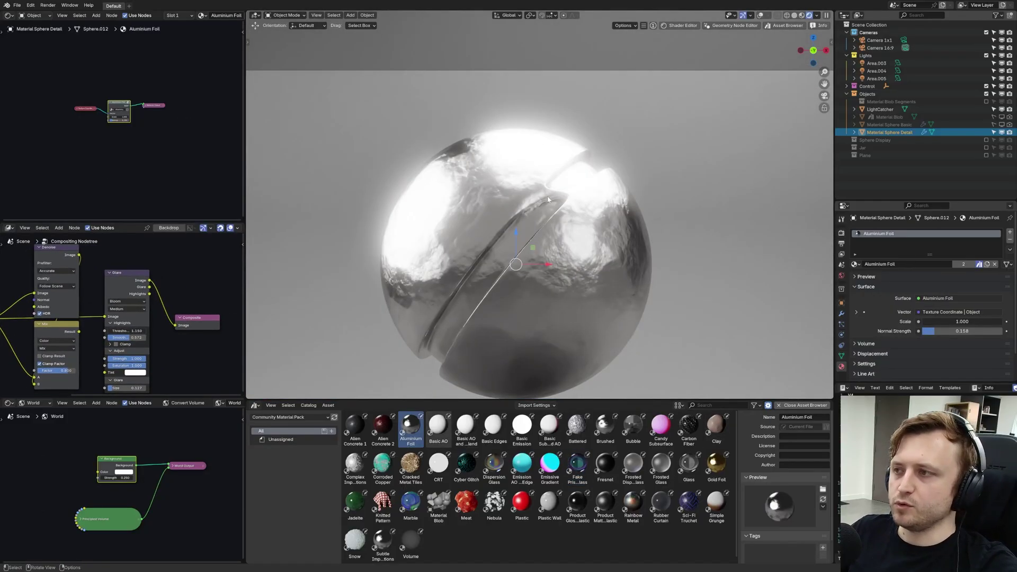
{"action": "key", "text": "ctrl+z"}
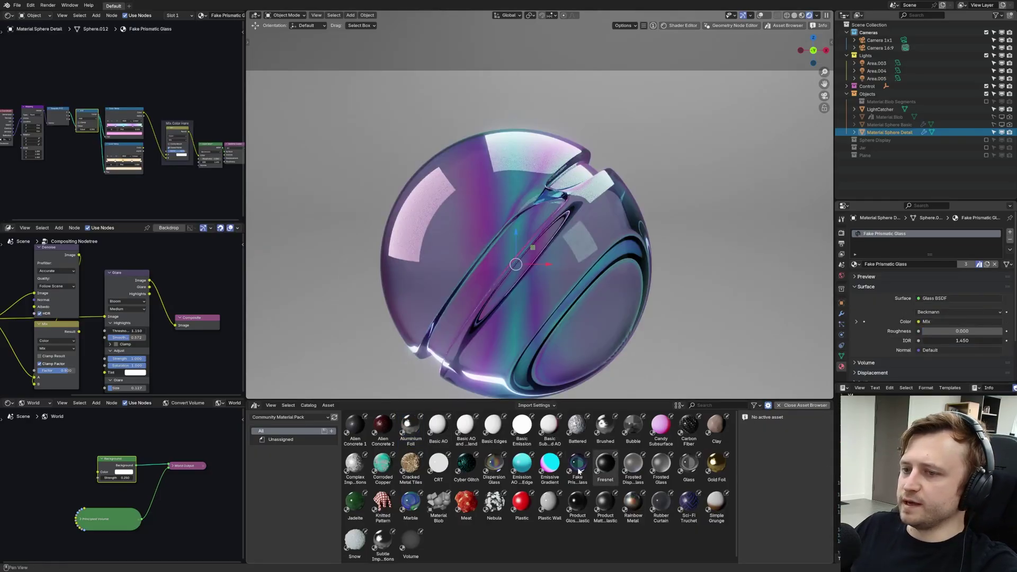
{"action": "middle_click_drag", "start_coordinate": [136, 438], "coordinate": [141, 427]}
{"action": "middle_click_drag", "start_coordinate": [215, 452], "coordinate": [195, 448]}
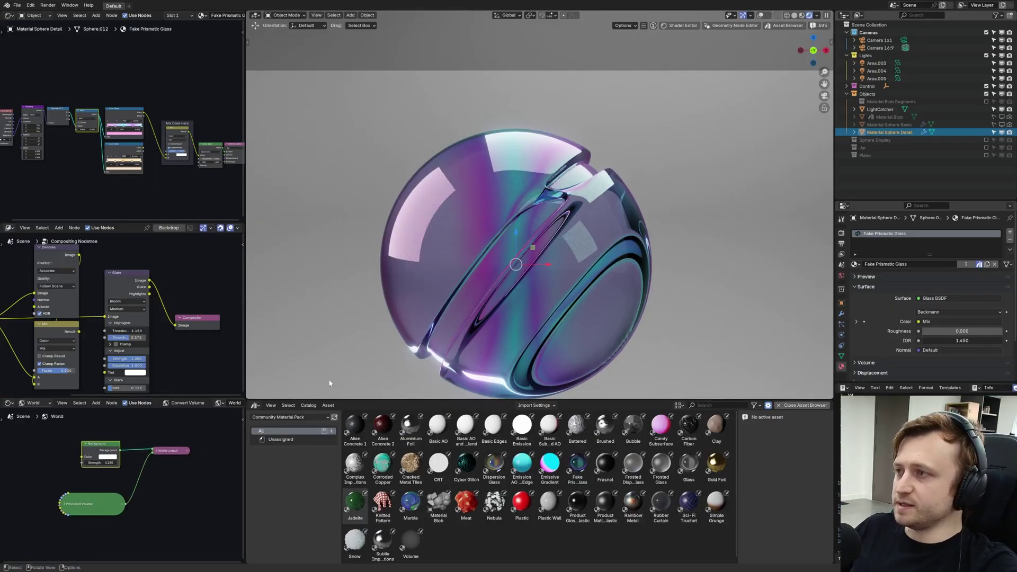
Show the Material Blob in place of the detail sphere and apply the Basic AO material to it.
{"action": "middle_click_drag", "start_coordinate": [414, 361], "coordinate": [423, 332], "text": "shift"}
{"action": "scroll", "coordinate": [423, 341], "scroll_direction": "down", "scroll_amount": 1}
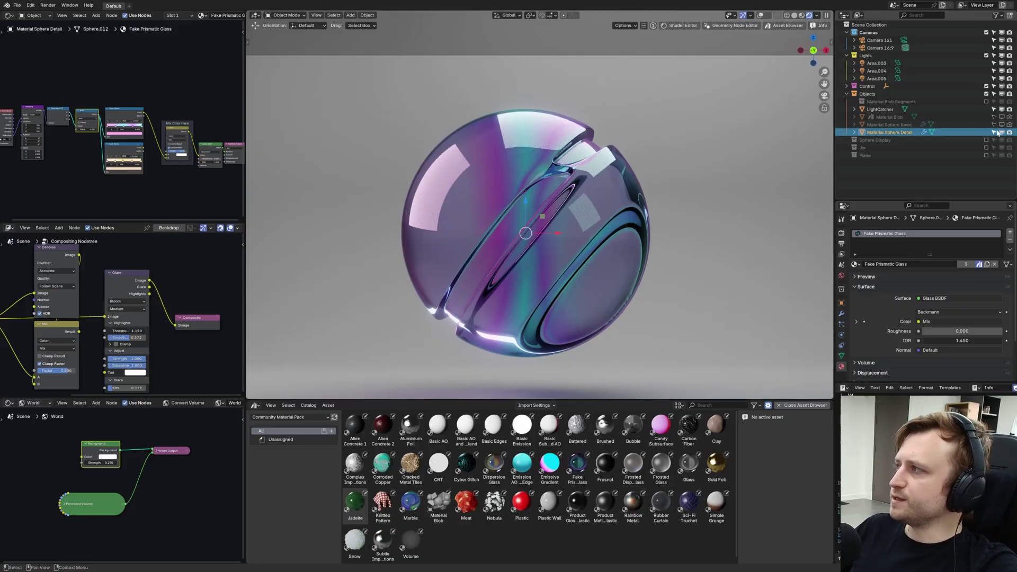
{"action": "mouse_move", "coordinate": [994, 132]}
{"action": "left_mouse_down"}
{"action": "mouse_move", "coordinate": [1010, 133]}
{"action": "mouse_move", "coordinate": [994, 125]}
{"action": "left_mouse_up"}
{"action": "left_click_drag", "start_coordinate": [994, 117], "coordinate": [1009, 117]}
{"action": "scroll", "coordinate": [717, 218], "scroll_direction": "down", "scroll_amount": 1}
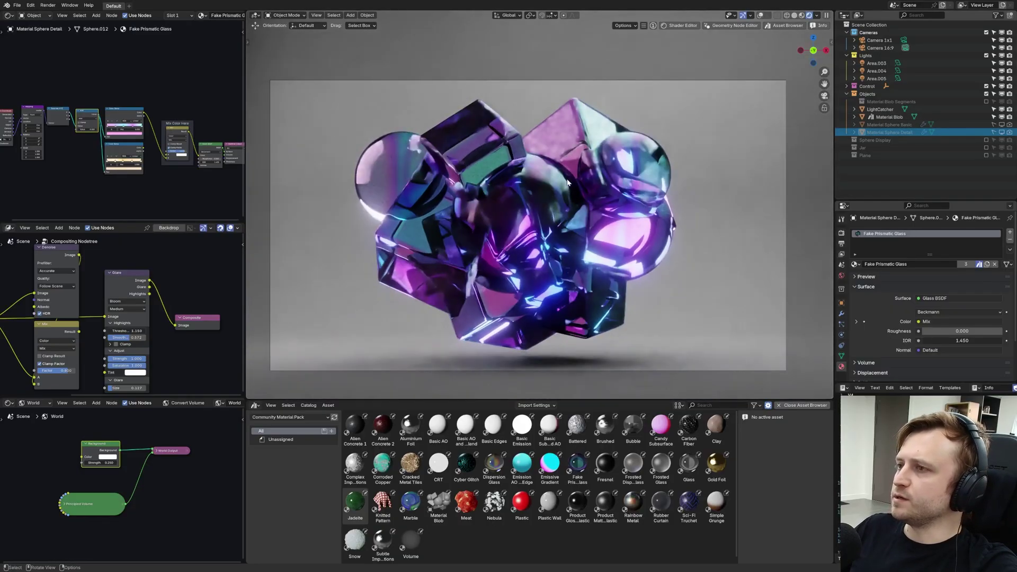
{"action": "left_click_drag", "start_coordinate": [441, 426], "coordinate": [533, 226]}
{"action": "scroll", "coordinate": [504, 310], "scroll_direction": "up", "scroll_amount": 1}
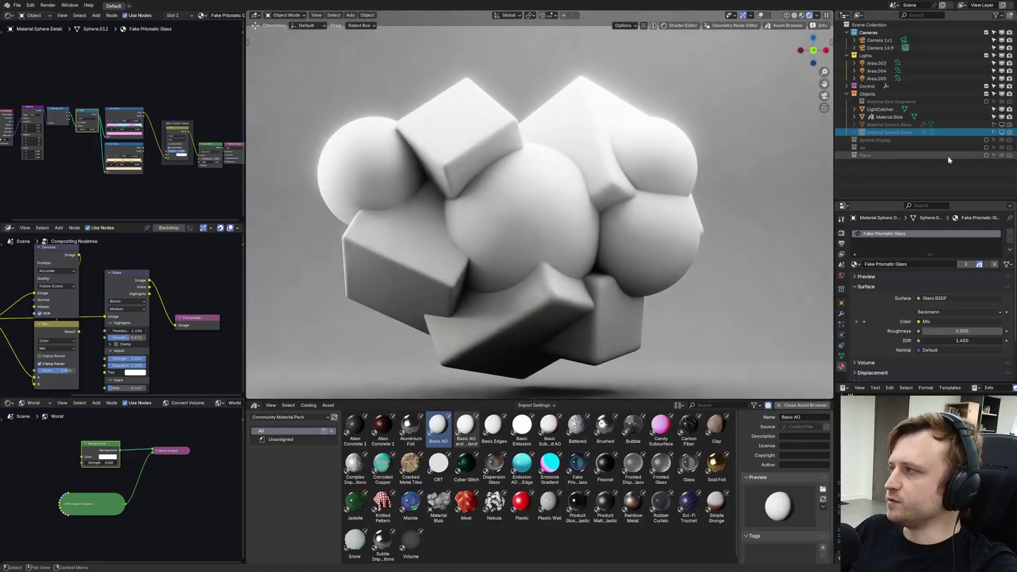
Show the Material Sphere Detail in place of the blob and apply the Basic AO material to it.
{"action": "mouse_move", "coordinate": [1010, 118]}
{"action": "left_mouse_down"}
{"action": "mouse_move", "coordinate": [995, 117]}
{"action": "mouse_move", "coordinate": [1011, 133]}
{"action": "left_mouse_up"}
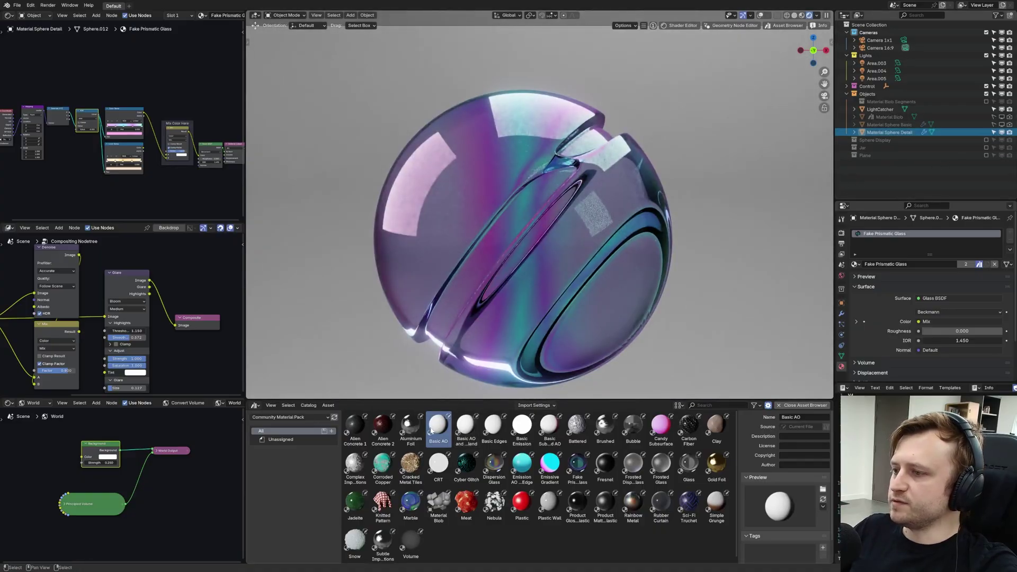
{"action": "left_click_drag", "start_coordinate": [438, 426], "coordinate": [511, 245]}
{"action": "key", "text": "a"}
{"action": "scroll", "coordinate": [517, 249], "scroll_direction": "down", "scroll_amount": 1}
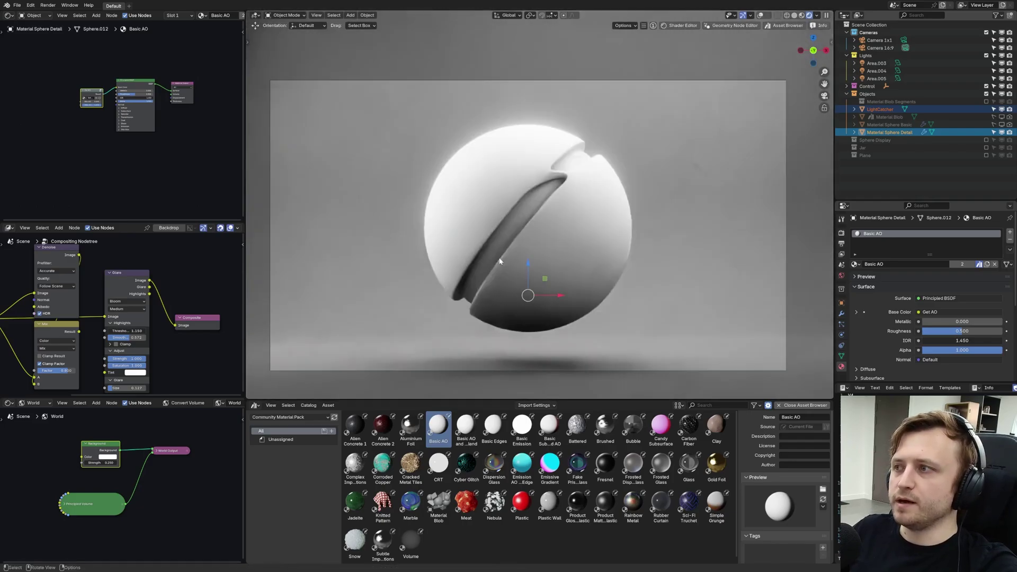
Try a free trackball rotation of the Basic AO sphere.
{"action": "left_click", "coordinate": [504, 259]}
{"action": "key", "text": "r"}
{"action": "key", "text": "r"}
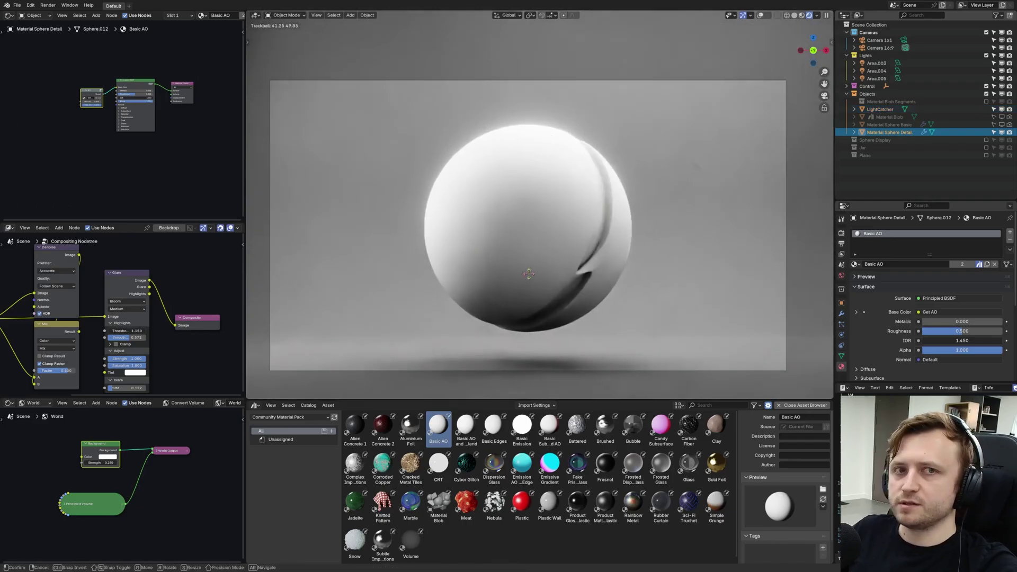
{"action": "left_click", "coordinate": [509, 337]}
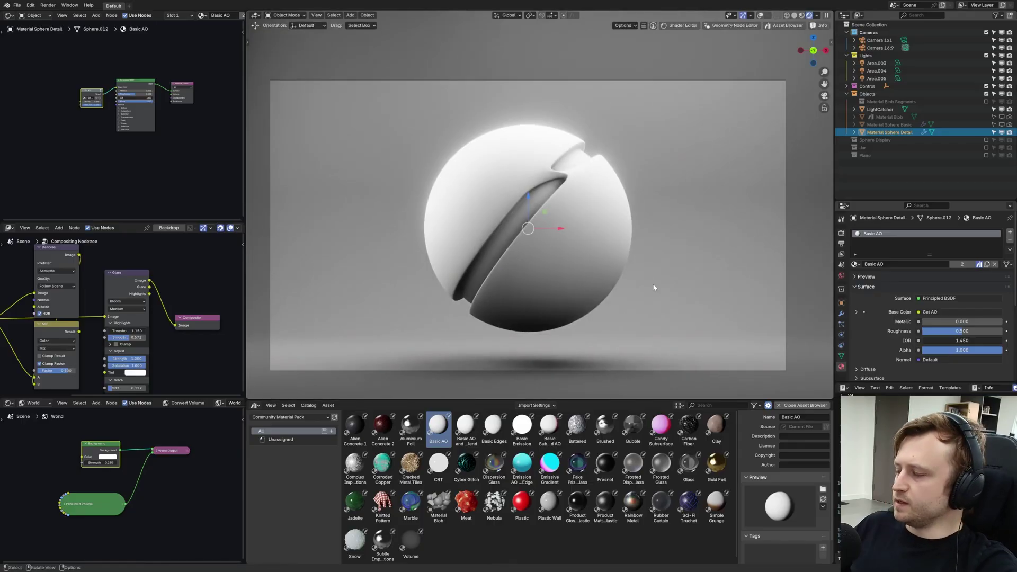
Try changing the brightness of the LightCatcher backdrop's base color.
{"action": "left_click", "coordinate": [670, 288]}
{"action": "scroll", "coordinate": [172, 151], "scroll_direction": "up", "scroll_amount": 5}
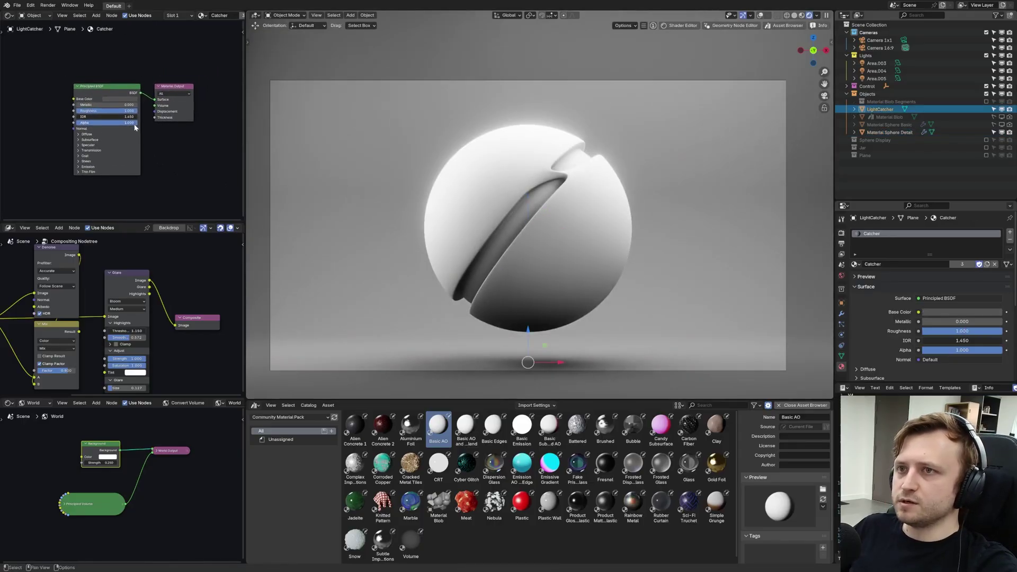
{"action": "left_click", "coordinate": [119, 88]}
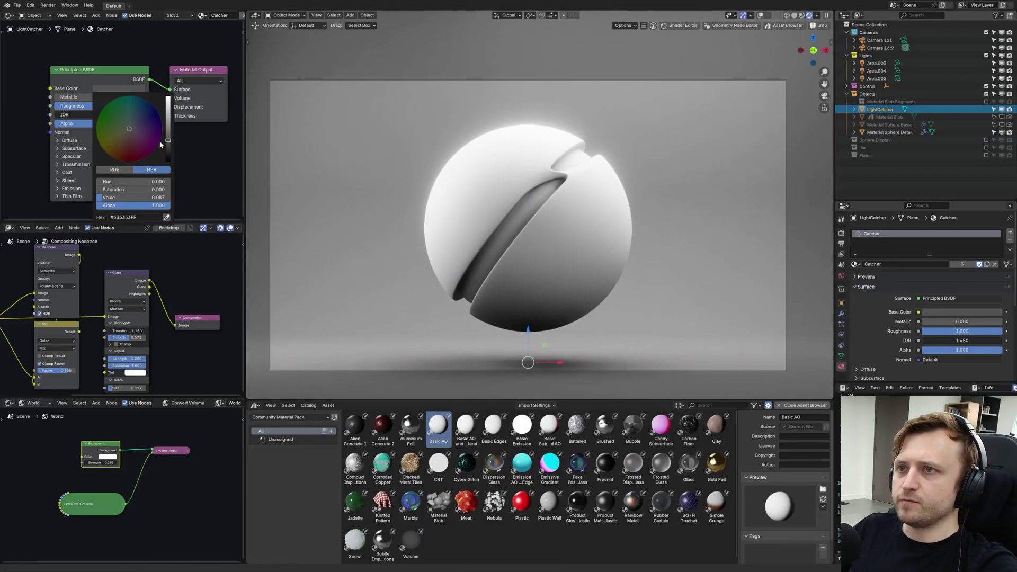
{"action": "left_click_drag", "start_coordinate": [168, 108], "coordinate": [168, 144]}
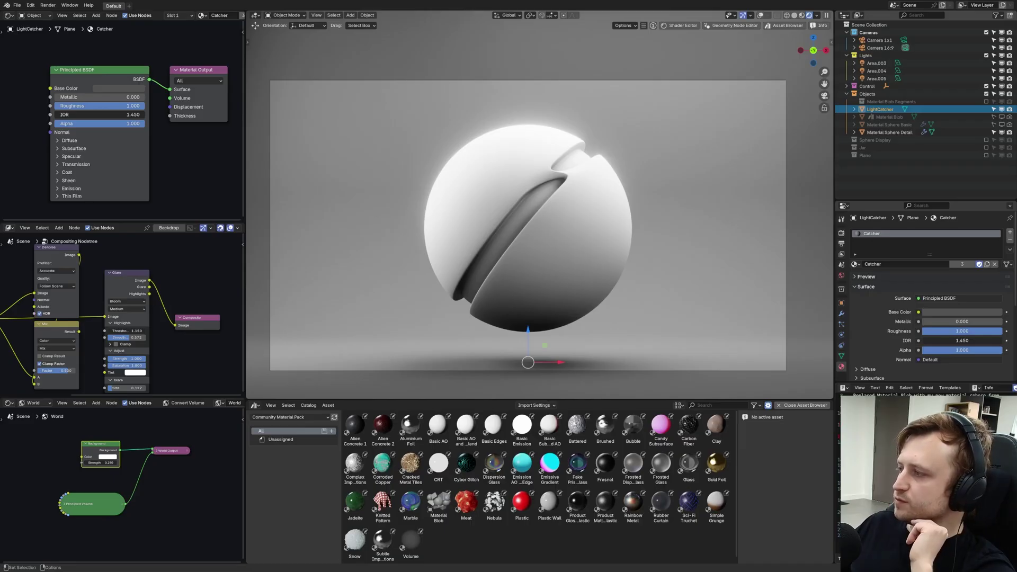
Apply the Brushed material to the detail sphere and inspect its grooves up close.
{"action": "left_click_drag", "start_coordinate": [605, 426], "coordinate": [523, 245]}
{"action": "scroll", "coordinate": [524, 260], "scroll_direction": "up", "scroll_amount": 6}
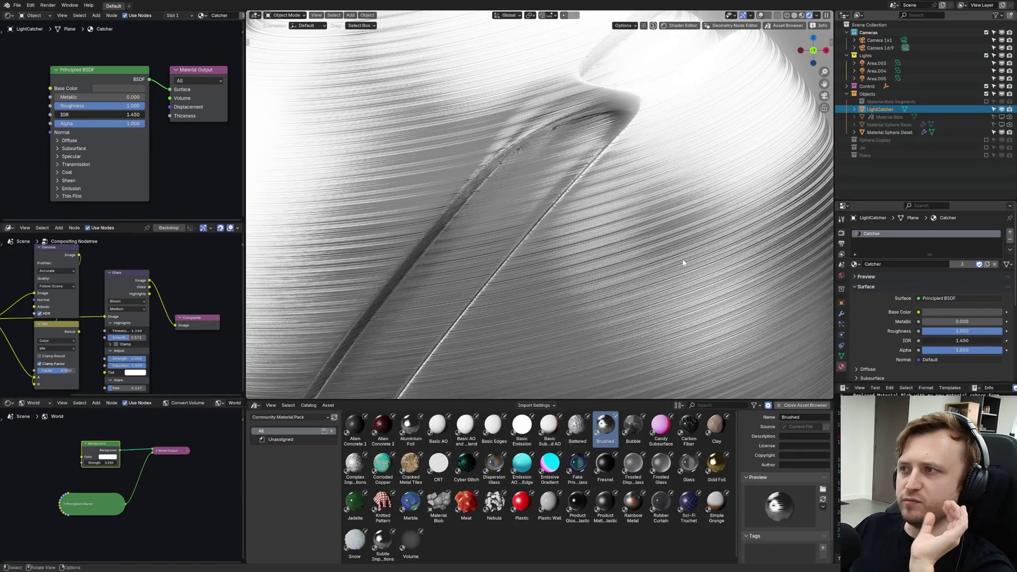
{"action": "mouse_move", "coordinate": [675, 280]}
{"action": "middle_mouse_down"}
{"action": "mouse_move", "coordinate": [634, 283]}
{"action": "mouse_move", "coordinate": [576, 319]}
{"action": "mouse_move", "coordinate": [545, 279]}
{"action": "middle_mouse_up"}
{"action": "scroll", "coordinate": [599, 297], "scroll_direction": "up", "scroll_amount": 7}
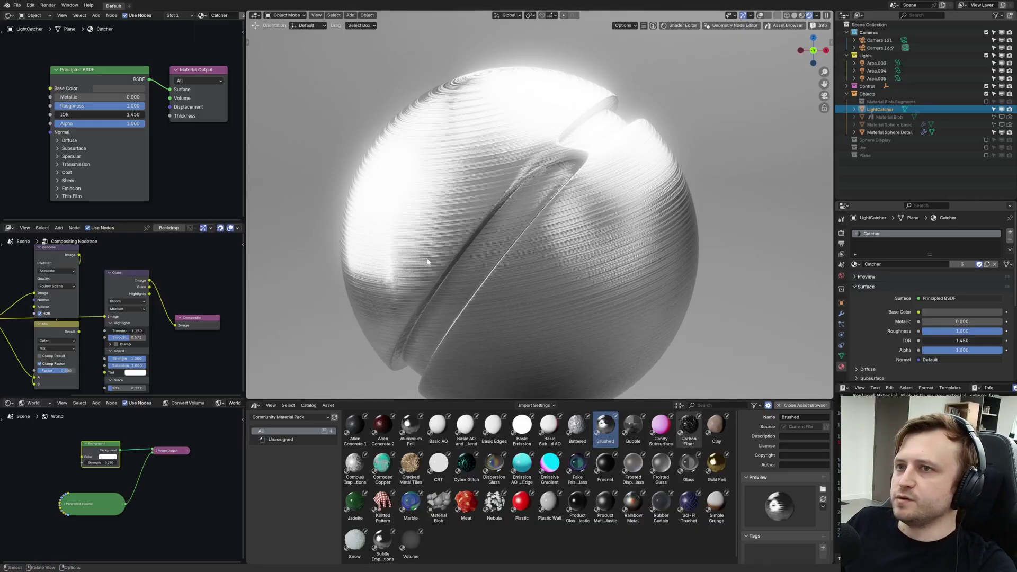
Try rotating the Brushed material's mapping to -19.4° about Y on the detail sphere, then undo it.
{"action": "left_click", "coordinate": [890, 132]}
{"action": "scroll", "coordinate": [217, 170], "scroll_direction": "up", "scroll_amount": 3}
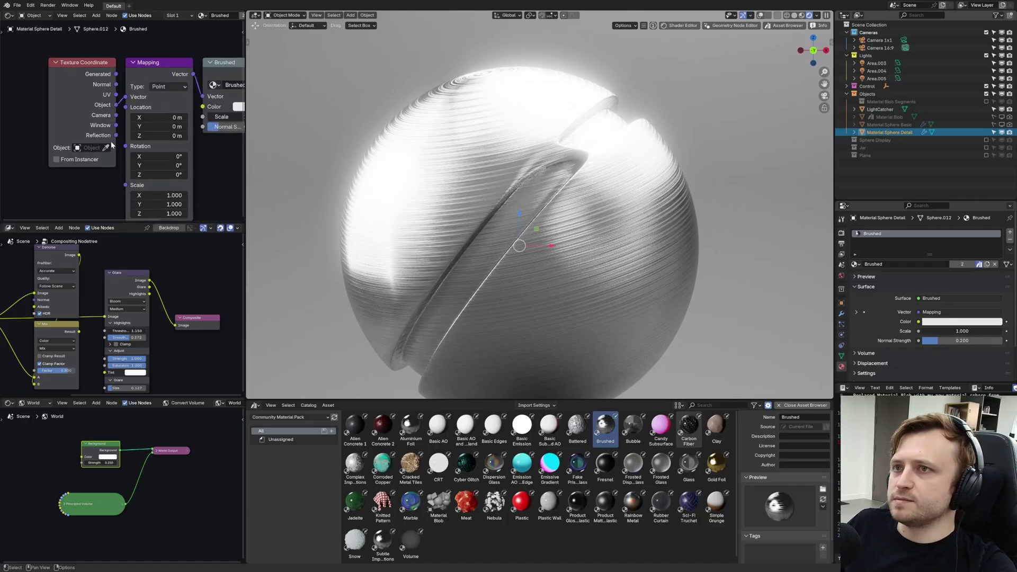
{"action": "mouse_move", "coordinate": [135, 148]}
{"action": "left_mouse_down"}
{"action": "mouse_move", "coordinate": [210, 148]}
{"action": "mouse_move", "coordinate": [123, 148]}
{"action": "left_mouse_up"}
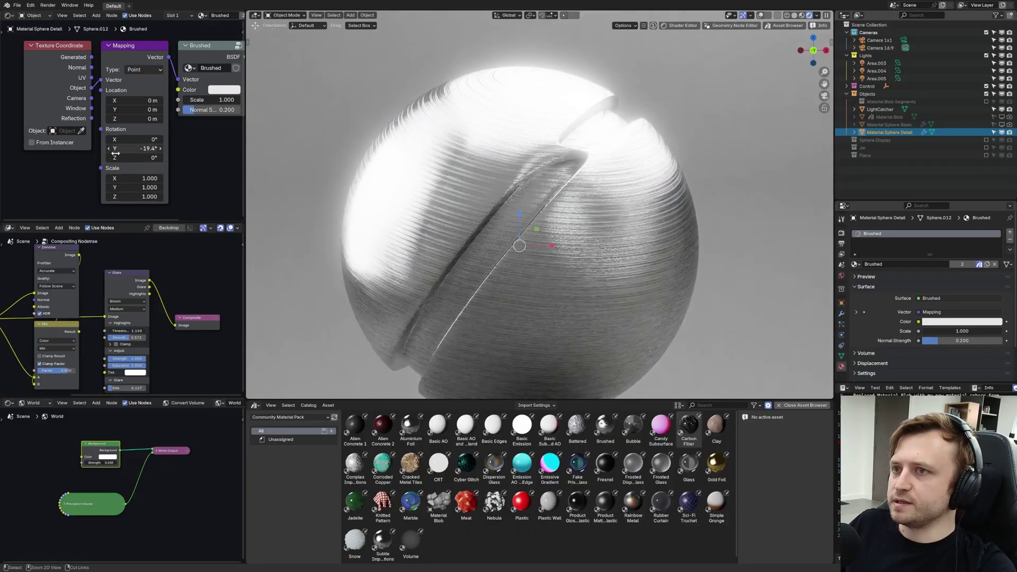
{"action": "key", "text": "ctrl+z"}
{"action": "scroll", "coordinate": [186, 196], "scroll_direction": "down", "scroll_amount": 3}
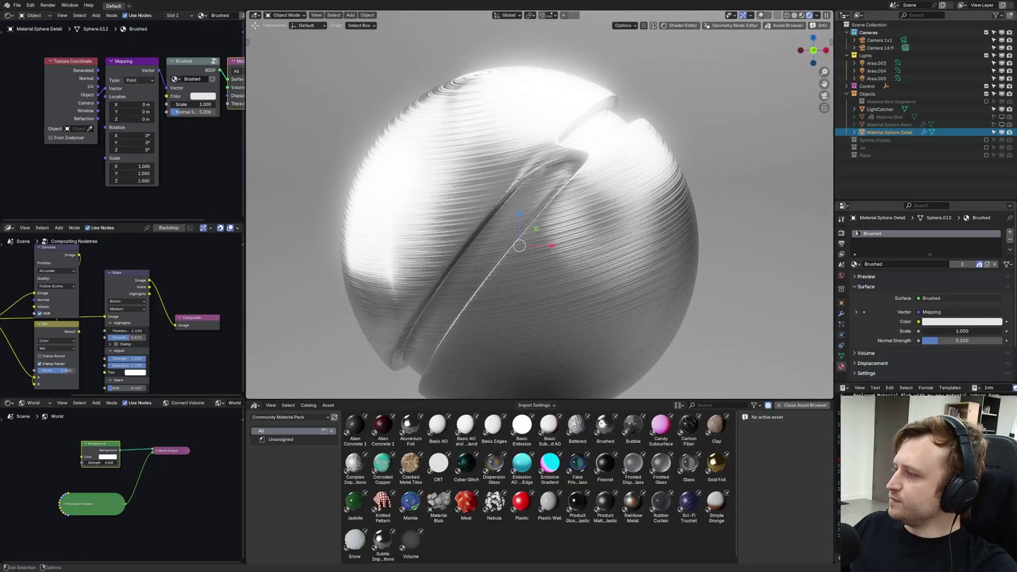
Apply the Carbon Fiber material to the detail sphere.
{"action": "left_click_drag", "start_coordinate": [689, 427], "coordinate": [551, 267]}
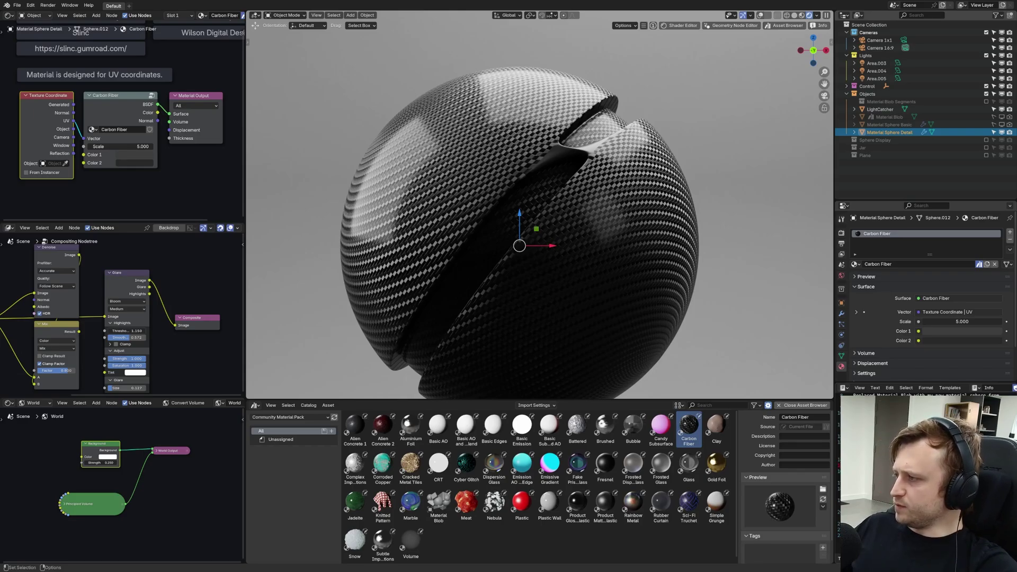
Apply the Battered material to the detail sphere and try a free rotation and a different scale, undoing both changes.
{"action": "left_click_drag", "start_coordinate": [578, 426], "coordinate": [539, 284]}
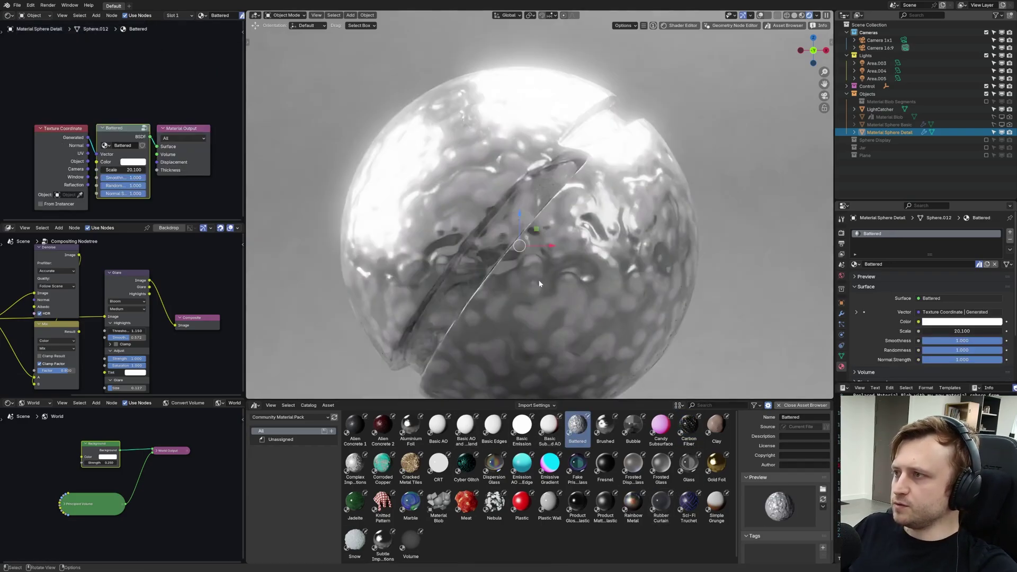
{"action": "key", "text": "r"}
{"action": "key", "text": "r"}
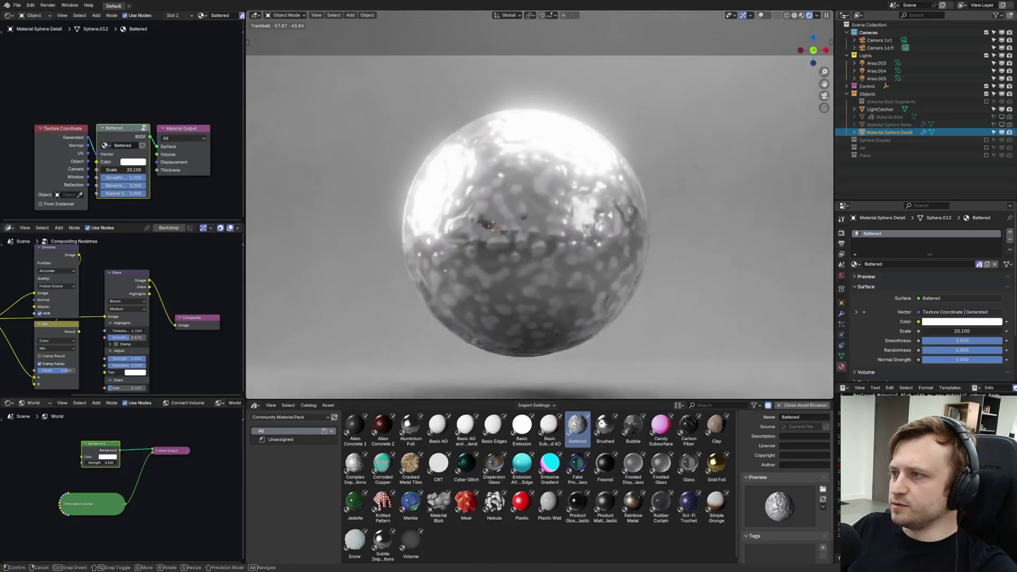
{"action": "left_click", "coordinate": [505, 284]}
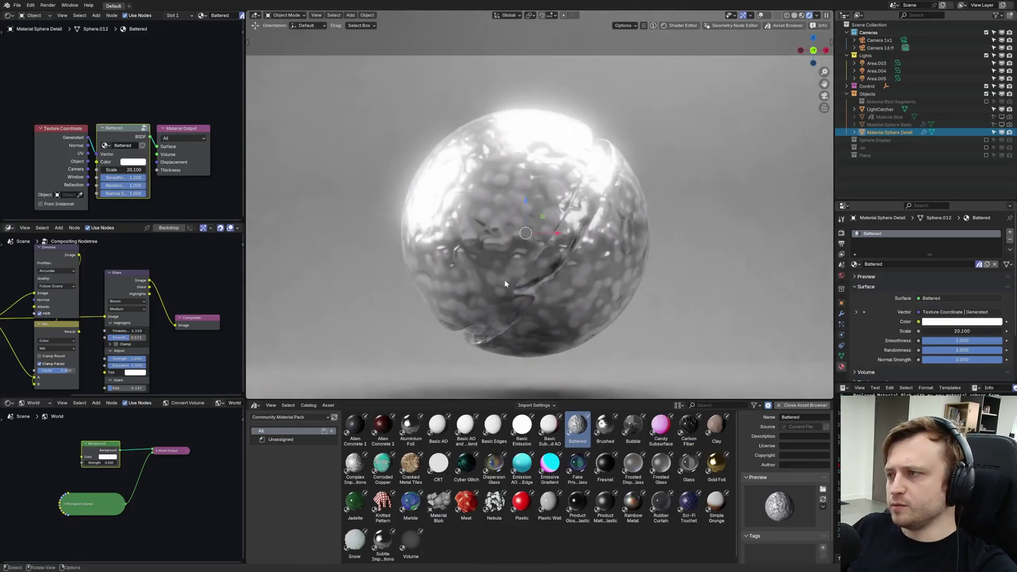
{"action": "left_click_drag", "start_coordinate": [130, 170], "coordinate": [109, 169]}
{"action": "key", "text": "ctrl+z"}
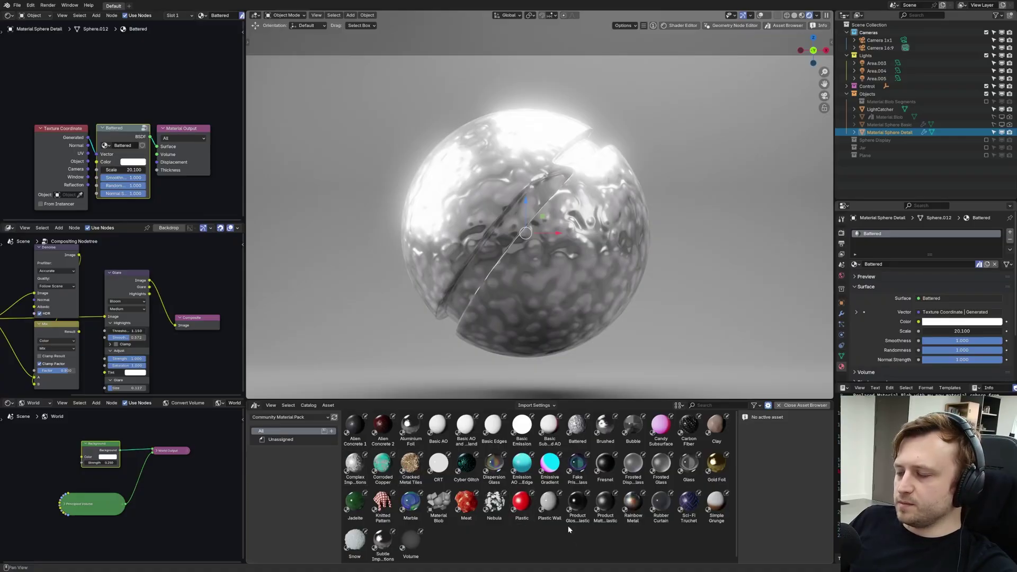
Apply the CRT material to the detail sphere and inspect its pixel pattern up close.
{"action": "left_click_drag", "start_coordinate": [438, 463], "coordinate": [539, 301]}
{"action": "scroll", "coordinate": [547, 313], "scroll_direction": "up", "scroll_amount": 4}
{"action": "key", "text": "r"}
{"action": "key", "text": "r"}
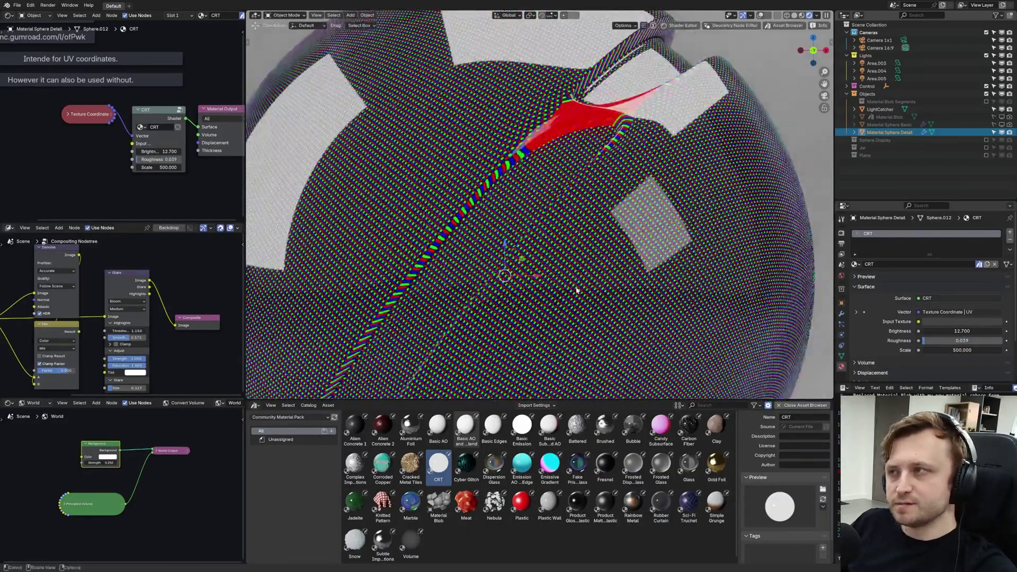
{"action": "scroll", "coordinate": [576, 290], "scroll_direction": "down", "scroll_amount": 8}
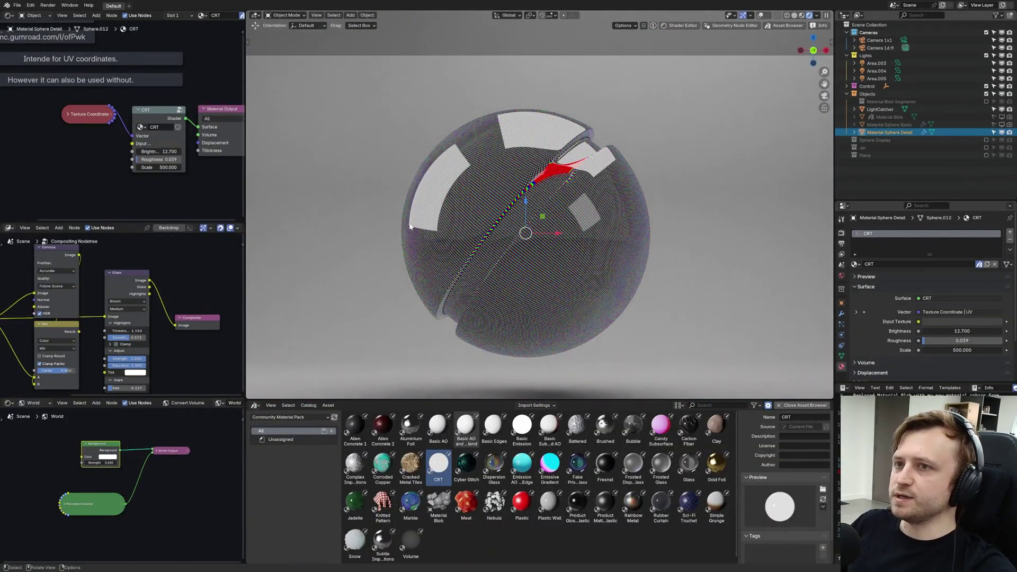
Try brightening the CRT material's input texture color to white, then undo it.
{"action": "scroll", "coordinate": [92, 157], "scroll_direction": "up", "scroll_amount": 2}
{"action": "left_click", "coordinate": [168, 150]}
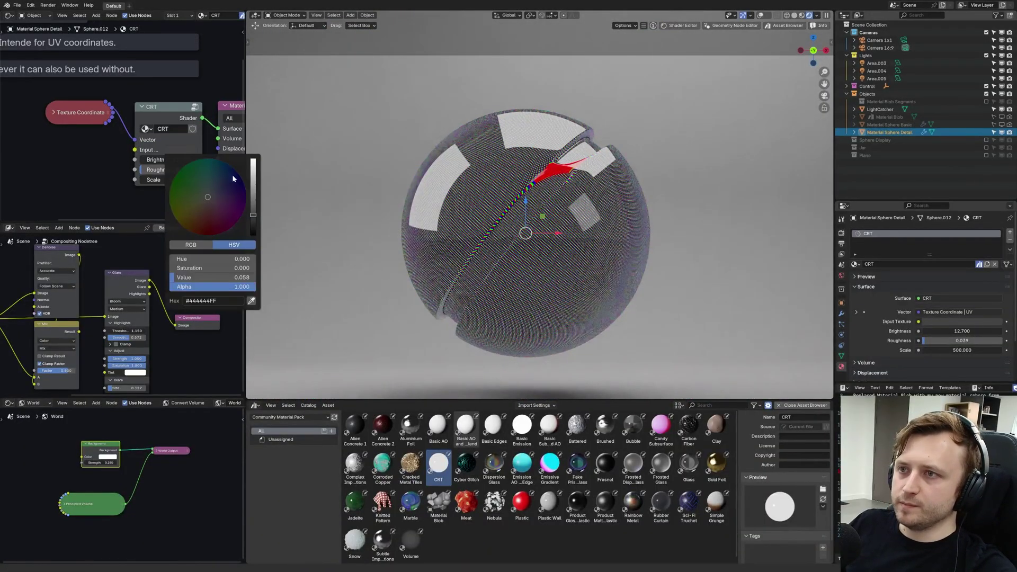
{"action": "left_click_drag", "start_coordinate": [253, 186], "coordinate": [253, 160]}
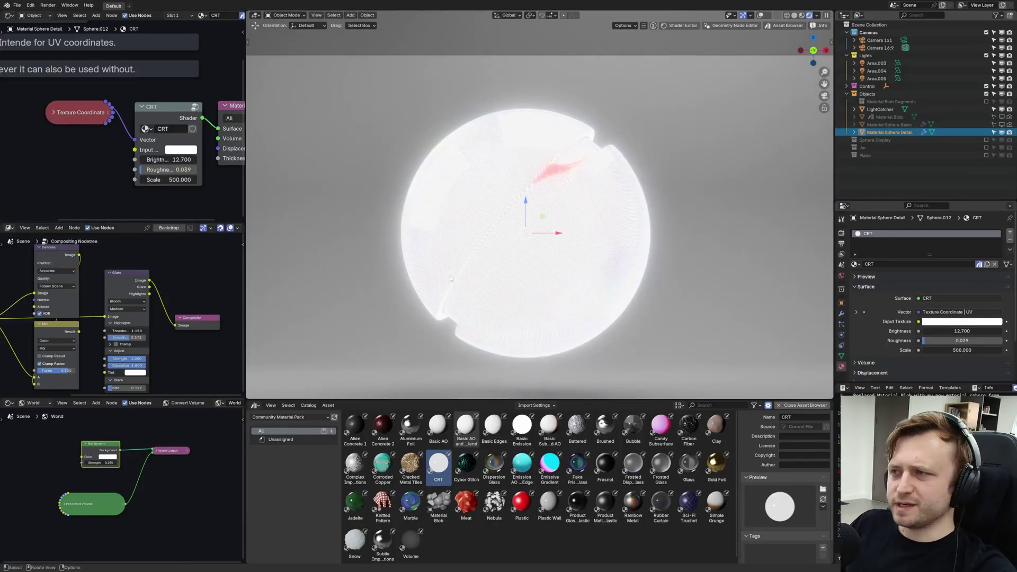
{"action": "key", "text": "ctrl+z"}
Expand the CRT material's Texture Coordinate node to check its outputs, collapse it again and read the notes above it.
{"action": "left_click", "coordinate": [71, 108]}
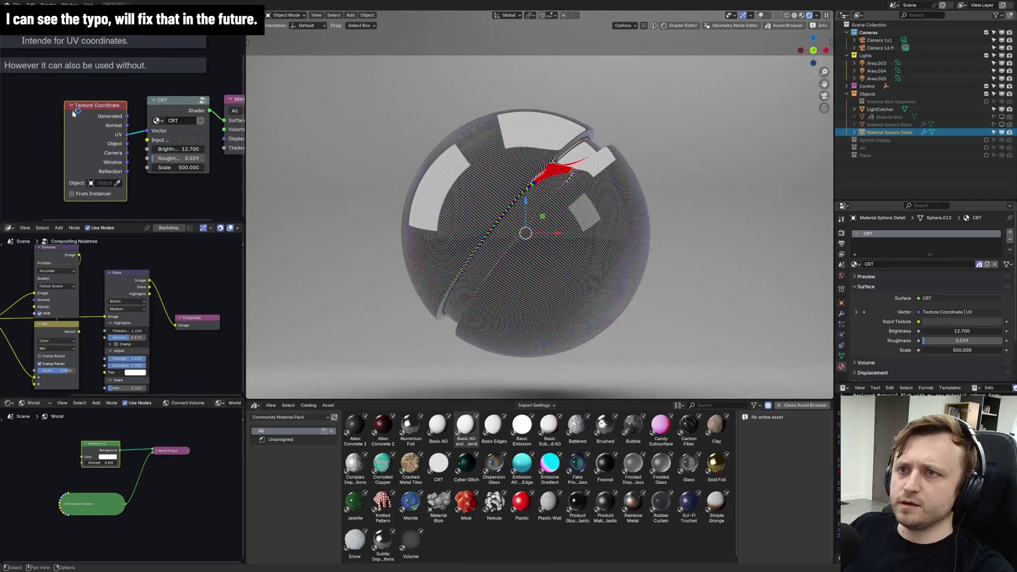
{"action": "middle_click_drag", "start_coordinate": [79, 155], "coordinate": [125, 196]}
{"action": "scroll", "coordinate": [125, 196], "scroll_direction": "down", "scroll_amount": 2}
{"action": "left_click", "coordinate": [114, 146]}
{"action": "scroll", "coordinate": [126, 170], "scroll_direction": "up", "scroll_amount": 1}
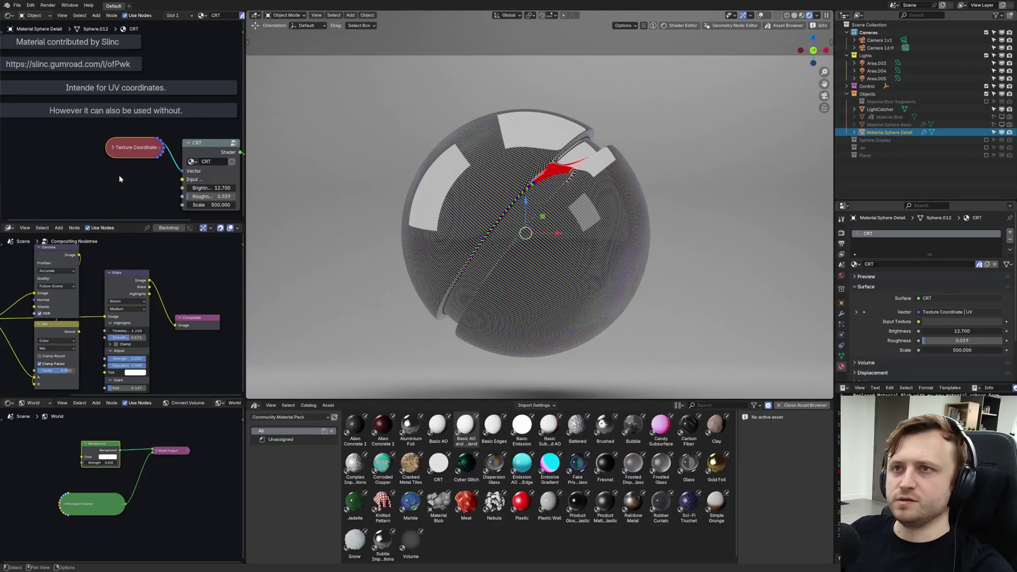
{"action": "middle_click_drag", "start_coordinate": [129, 186], "coordinate": [62, 136]}
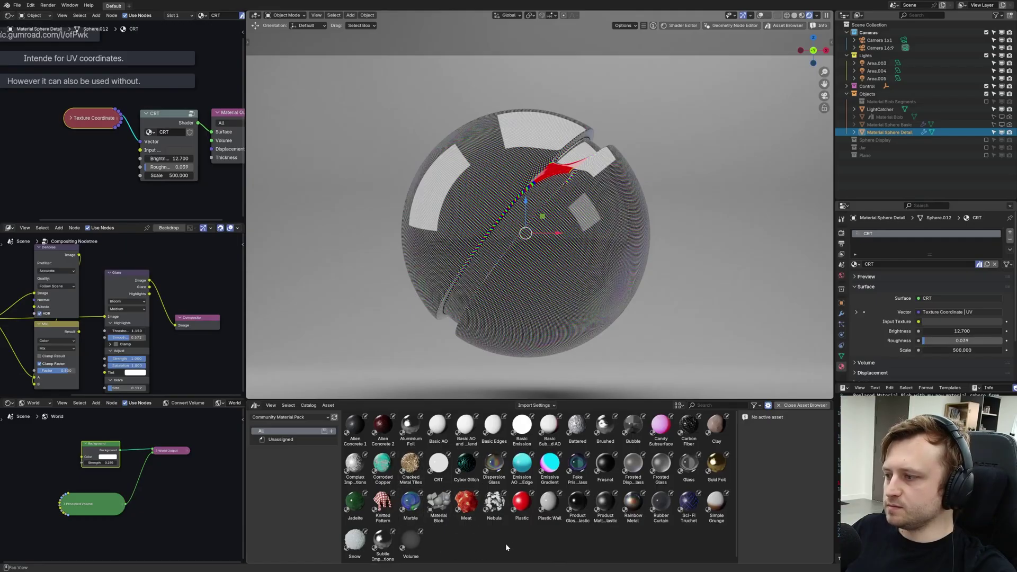
Apply the Rainbow Metal material to the detail sphere and look over its credits and node settings.
{"action": "left_click_drag", "start_coordinate": [633, 502], "coordinate": [540, 243]}
{"action": "scroll", "coordinate": [133, 123], "scroll_direction": "down", "scroll_amount": 5}
{"action": "middle_click_drag", "start_coordinate": [91, 71], "coordinate": [109, 114]}
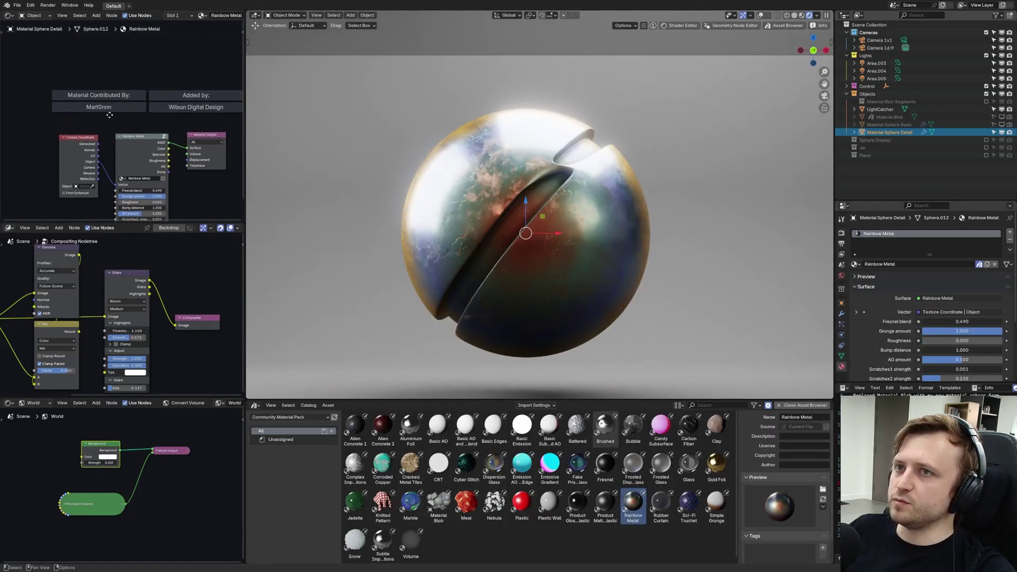
{"action": "scroll", "coordinate": [109, 114], "scroll_direction": "up", "scroll_amount": 4}
{"action": "middle_click_drag", "start_coordinate": [169, 179], "coordinate": [148, 112]}
Try a free rotation of the detail sphere to view the Rainbow Metal finish, then cancel it.
{"action": "key", "text": "r"}
{"action": "key", "text": "r"}
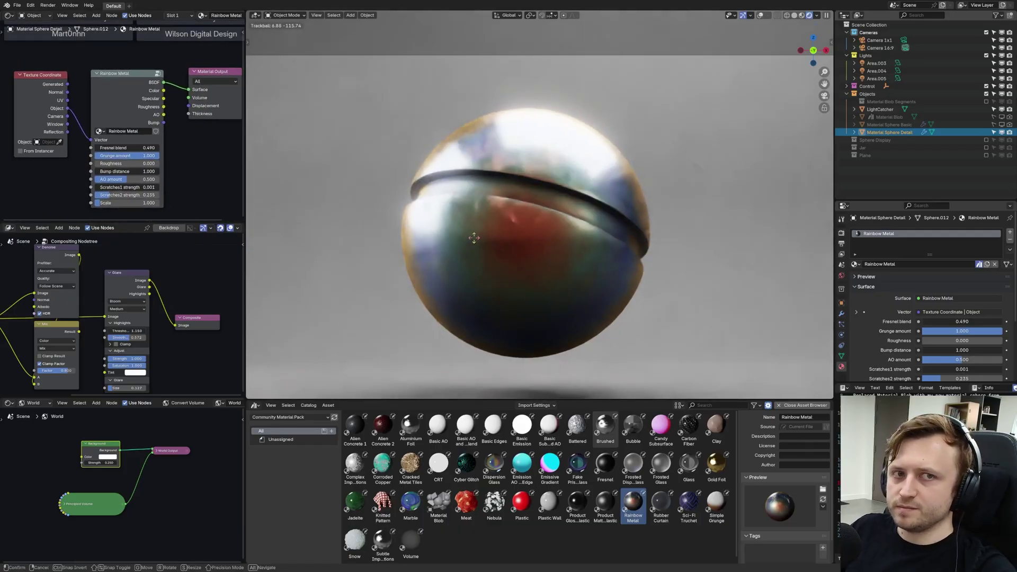
{"action": "right_click", "coordinate": [509, 233]}
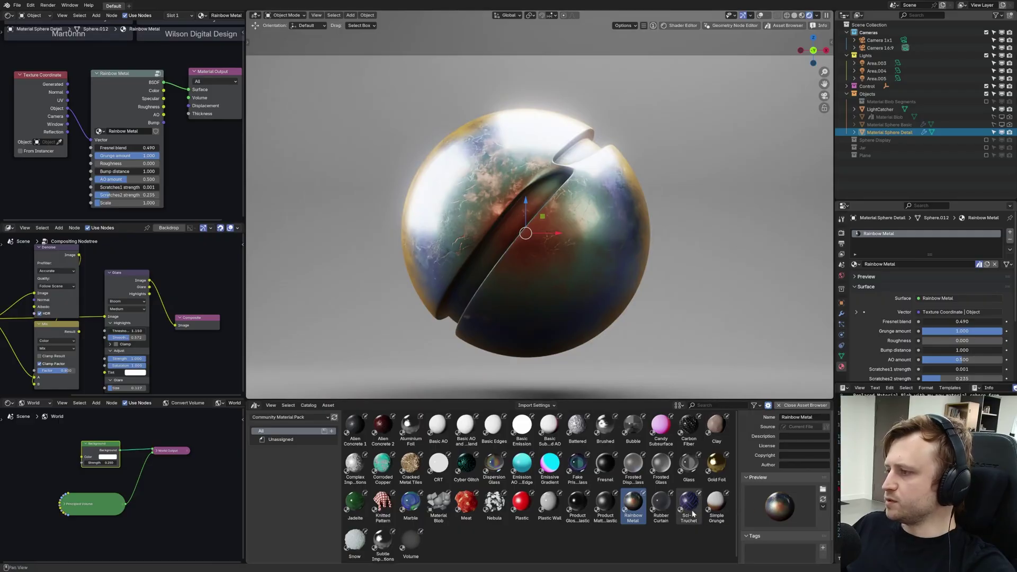
Apply the Volume material to the detail sphere and try a free rotation, then undo the rotation.
{"action": "left_click_drag", "start_coordinate": [411, 541], "coordinate": [498, 317]}
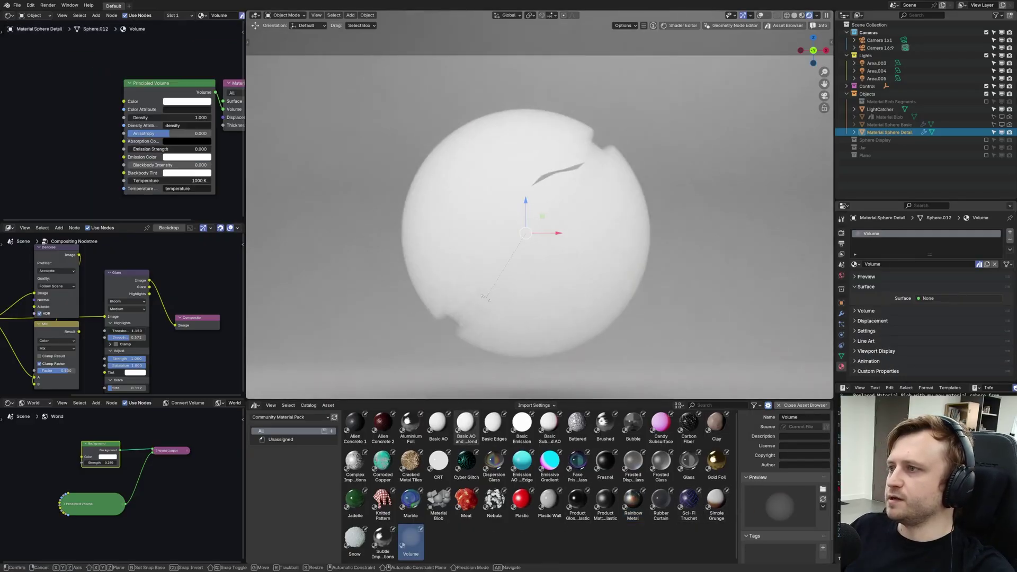
{"action": "key", "text": "r"}
{"action": "key", "text": "r"}
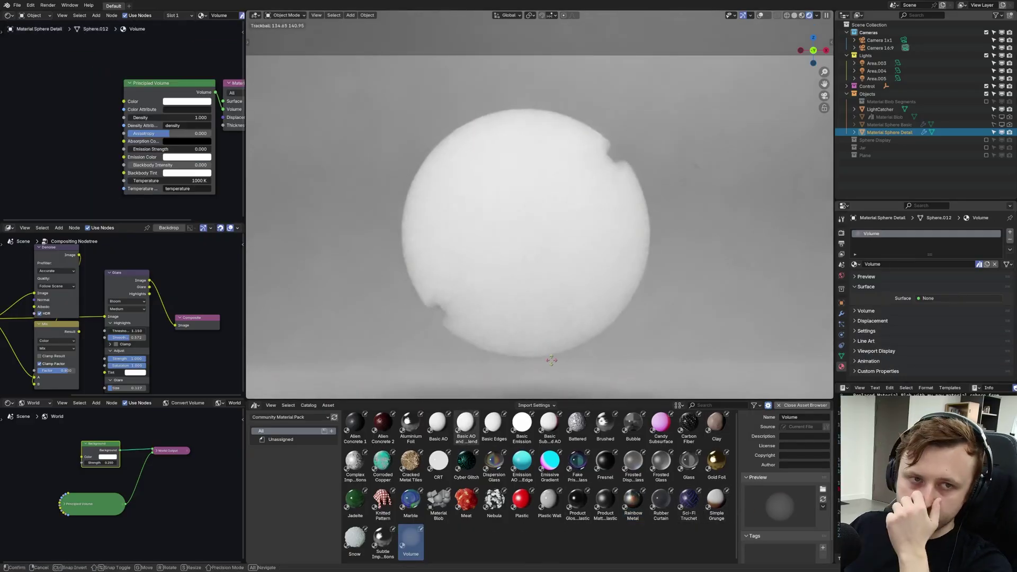
{"action": "left_click", "coordinate": [514, 352]}
{"action": "middle_click_drag", "start_coordinate": [98, 178], "coordinate": [73, 168]}
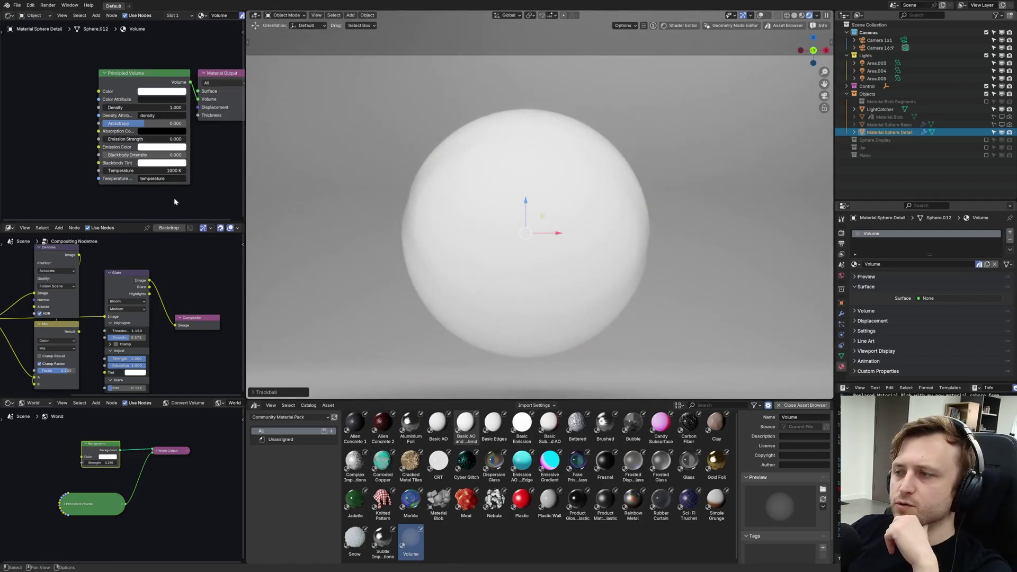
{"action": "key", "text": "ctrl+z"}
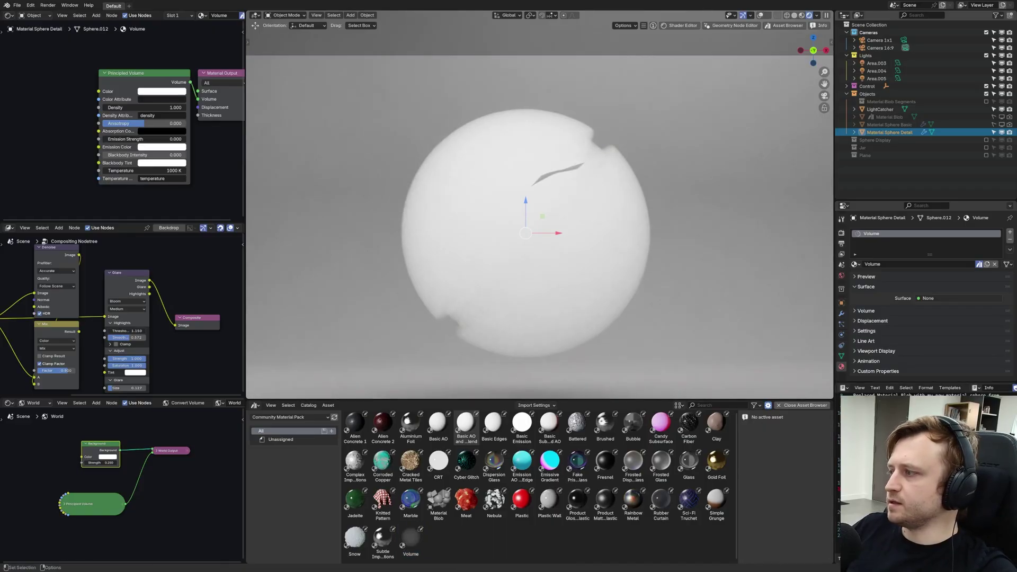
Apply the Fresnel material to the detail sphere and look over its layer weight and color ramp nodes.
{"action": "left_click_drag", "start_coordinate": [605, 461], "coordinate": [443, 324]}
{"action": "scroll", "coordinate": [140, 181], "scroll_direction": "down", "scroll_amount": 4}
{"action": "middle_click_drag", "start_coordinate": [151, 205], "coordinate": [151, 194]}
{"action": "scroll", "coordinate": [149, 183], "scroll_direction": "up", "scroll_amount": 2}
{"action": "middle_click_drag", "start_coordinate": [127, 161], "coordinate": [136, 160]}
{"action": "middle_click_drag", "start_coordinate": [65, 121], "coordinate": [68, 135]}
Try shifting the stops on the Fresnel material's two color ramps, then undo the changes.
{"action": "left_click_drag", "start_coordinate": [86, 121], "coordinate": [85, 121]}
{"action": "mouse_move", "coordinate": [79, 193]}
{"action": "left_mouse_down"}
{"action": "mouse_move", "coordinate": [90, 192]}
{"action": "mouse_move", "coordinate": [77, 192]}
{"action": "left_mouse_up"}
{"action": "key", "text": "ctrl+z"}
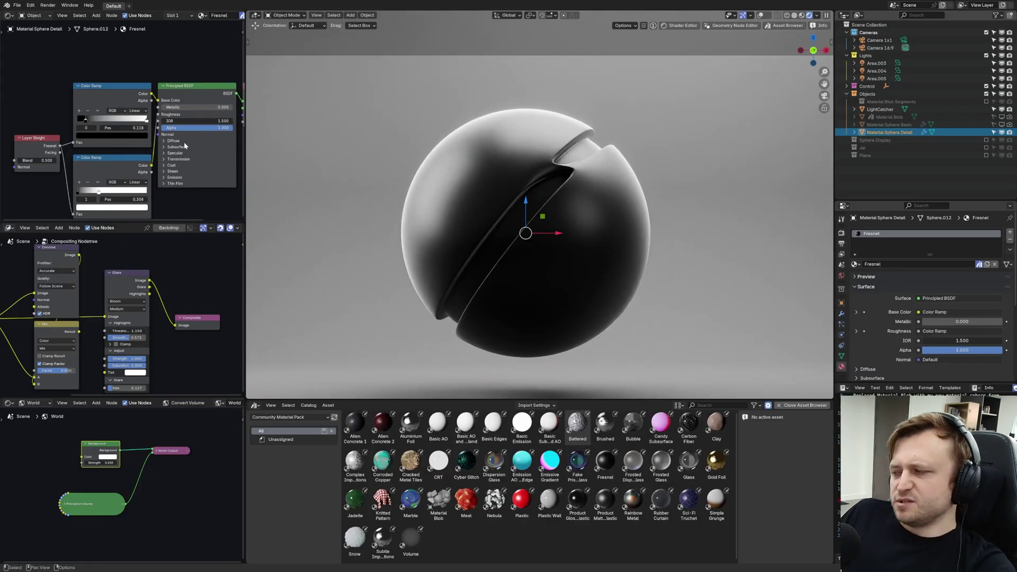
Apply the Nebula material to the detail sphere and rotate the sphere freely to view the clouds.
{"action": "left_click_drag", "start_coordinate": [494, 501], "coordinate": [533, 249]}
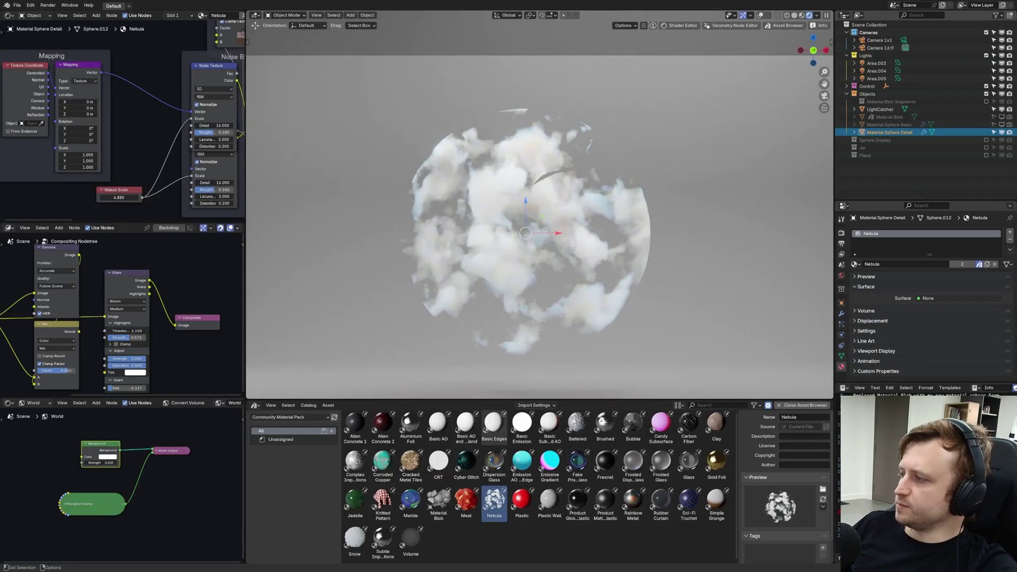
{"action": "key", "text": "r"}
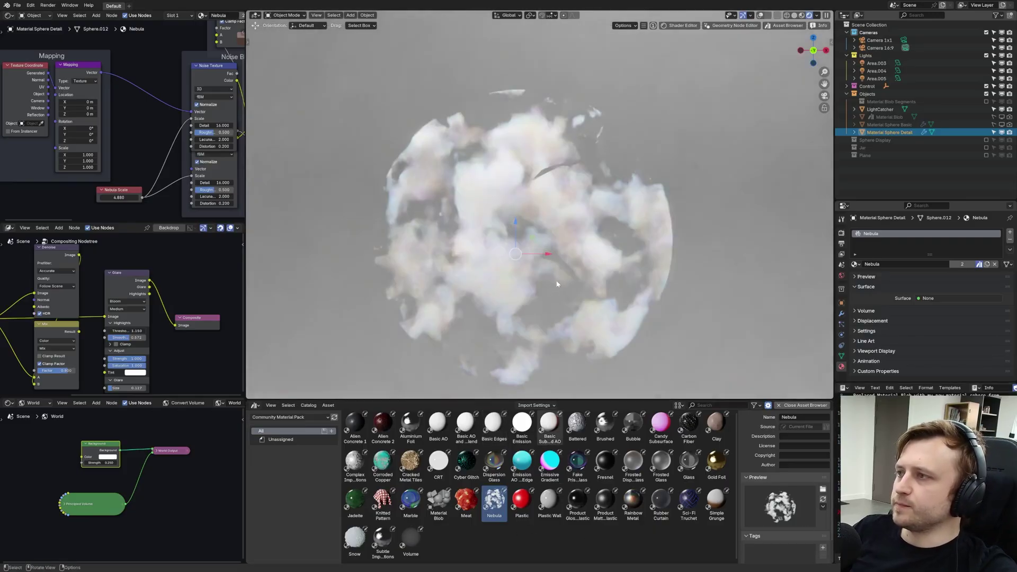
{"action": "key", "text": "r"}
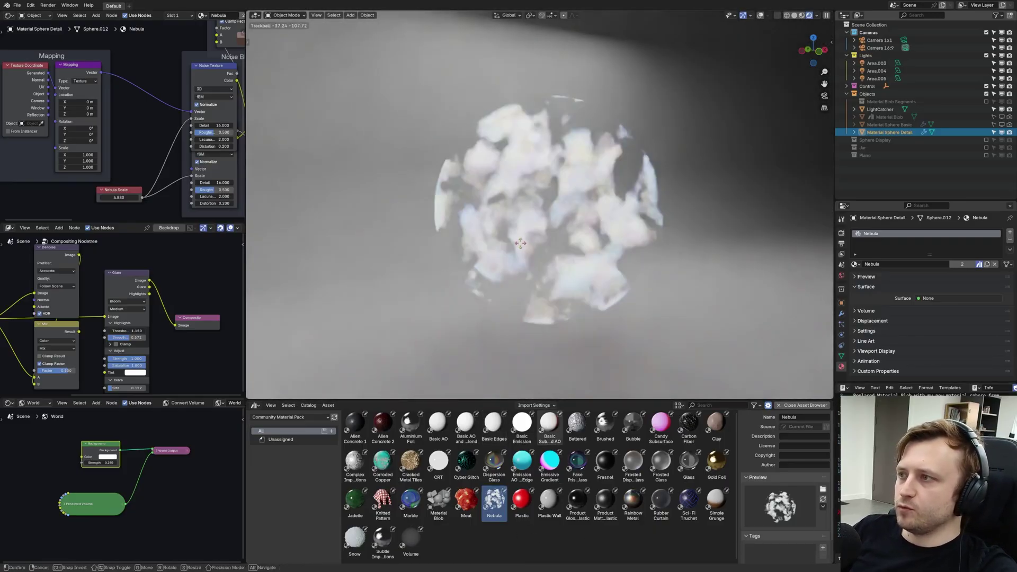
{"action": "left_click", "coordinate": [534, 255]}
Try another free rotation of the Nebula sphere while examining its clouds up close.
{"action": "scroll", "coordinate": [540, 262], "scroll_direction": "up", "scroll_amount": 3}
{"action": "middle_click_drag", "start_coordinate": [544, 265], "coordinate": [518, 266]}
{"action": "key", "text": "r"}
{"action": "key", "text": "r"}
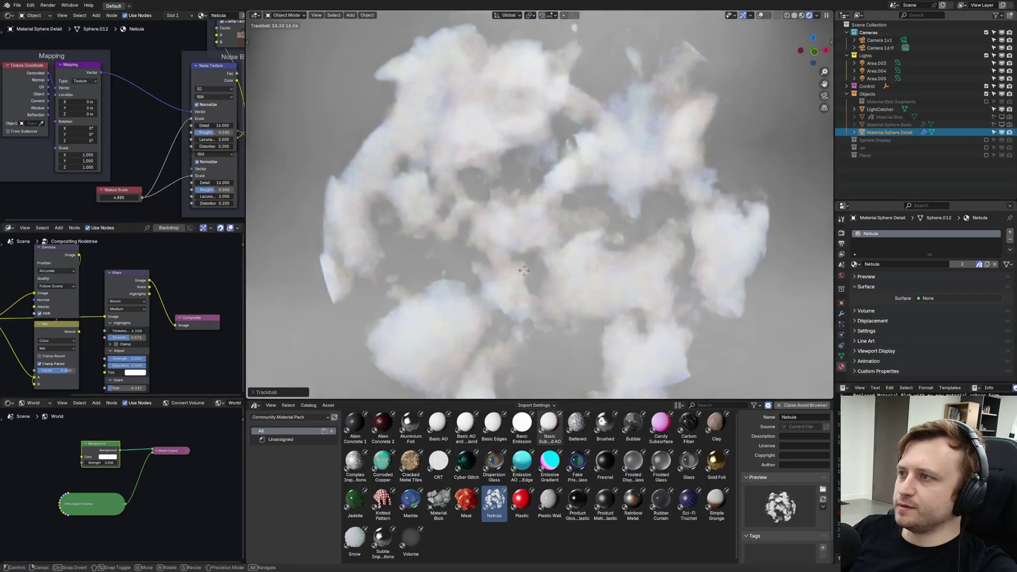
{"action": "left_click", "coordinate": [532, 279]}
{"action": "scroll", "coordinate": [529, 280], "scroll_direction": "down", "scroll_amount": 5}
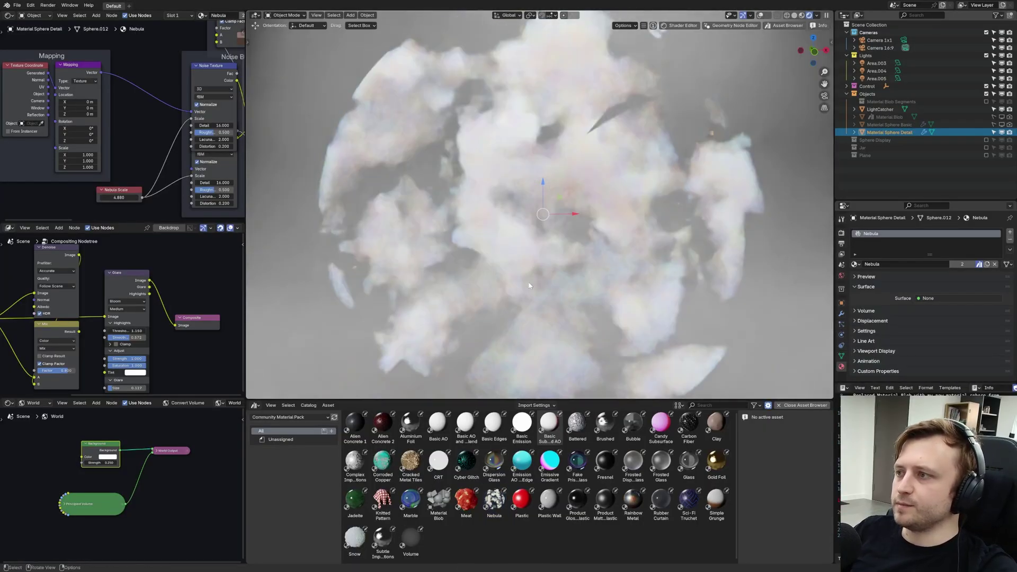
{"action": "scroll", "coordinate": [97, 117], "scroll_direction": "down", "scroll_amount": 2}
Examine the Nebula material's complete node tree in an enlarged shader editor, then restore the layout.
{"action": "key", "text": "ctrl+space"}
{"action": "scroll", "coordinate": [117, 144], "scroll_direction": "down", "scroll_amount": 9}
{"action": "middle_click_drag", "start_coordinate": [281, 233], "coordinate": [125, 175]}
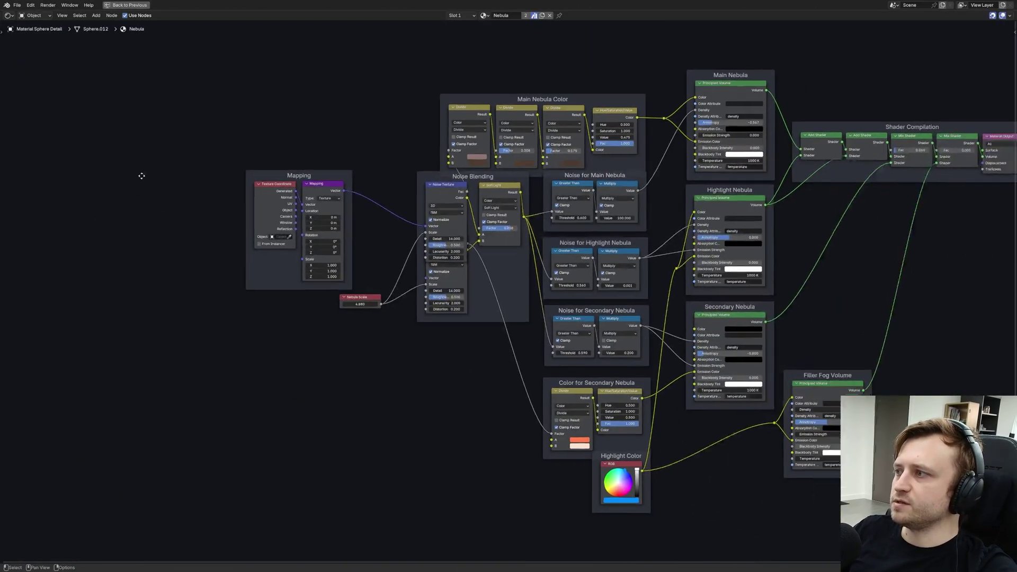
{"action": "scroll", "coordinate": [127, 178], "scroll_direction": "down", "scroll_amount": 3}
{"action": "middle_click_drag", "start_coordinate": [218, 218], "coordinate": [146, 220]}
{"action": "scroll", "coordinate": [137, 218], "scroll_direction": "up", "scroll_amount": 3}
{"action": "key", "text": "ctrl+space"}
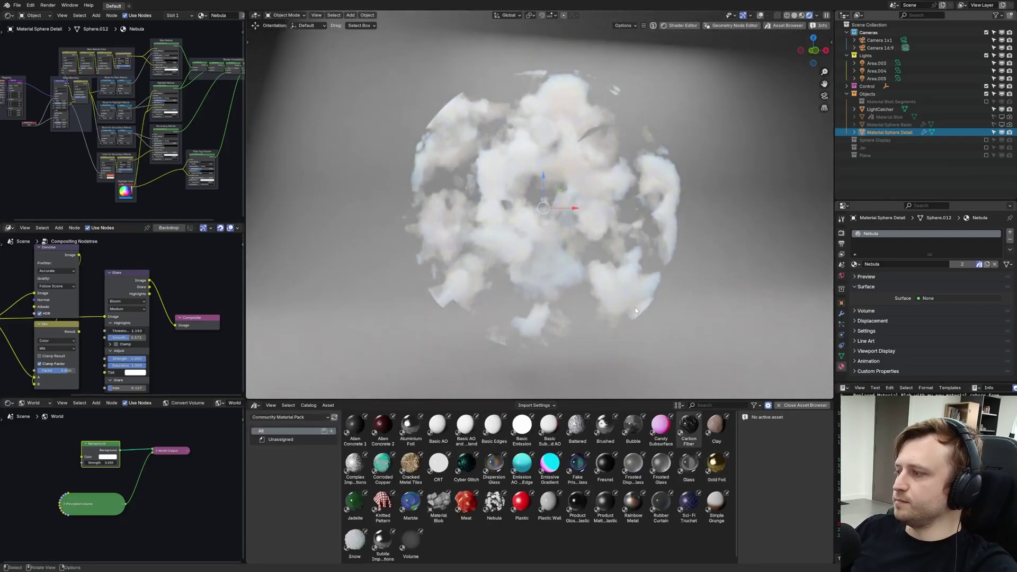
Return to the camera view, apply the Product Matte Plastic material to the detail sphere and inspect its fine texture up close.
{"action": "key", "text": "KP_0"}
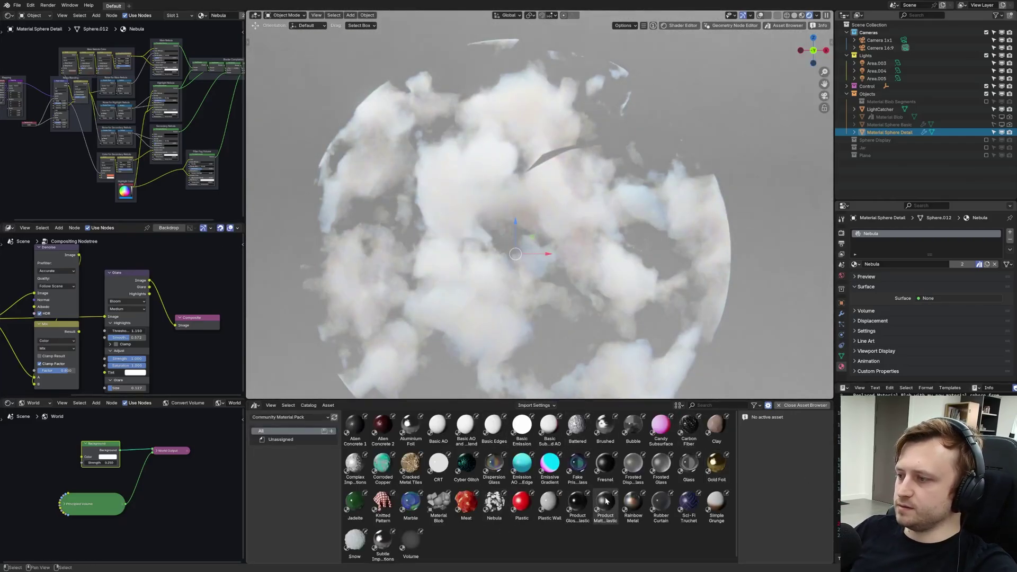
{"action": "left_click_drag", "start_coordinate": [605, 500], "coordinate": [570, 257]}
{"action": "scroll", "coordinate": [489, 260], "scroll_direction": "up", "scroll_amount": 1}
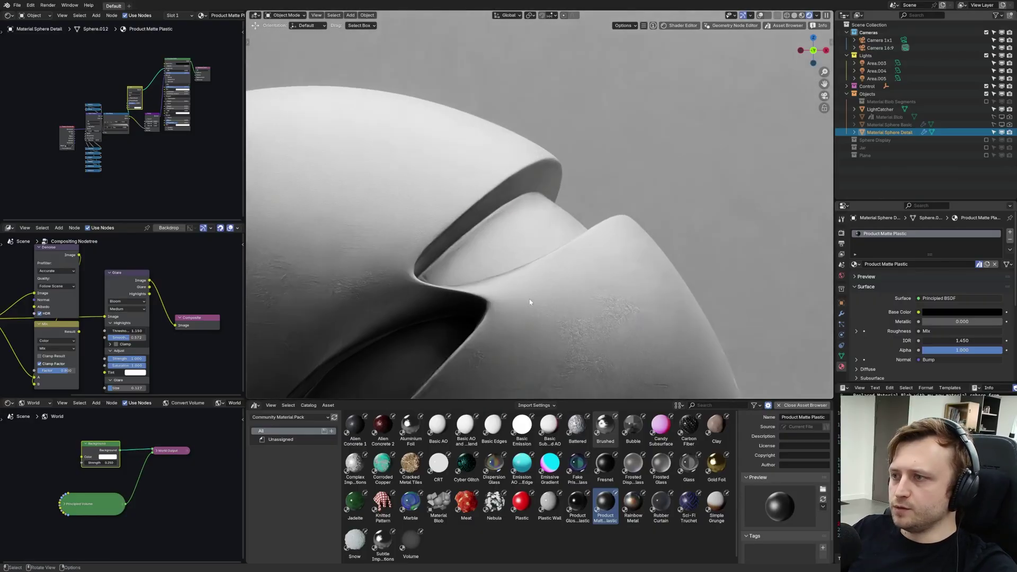
{"action": "scroll", "coordinate": [547, 317], "scroll_direction": "up", "scroll_amount": 3}
{"action": "middle_click_drag", "start_coordinate": [493, 326], "coordinate": [565, 223], "text": "shift"}
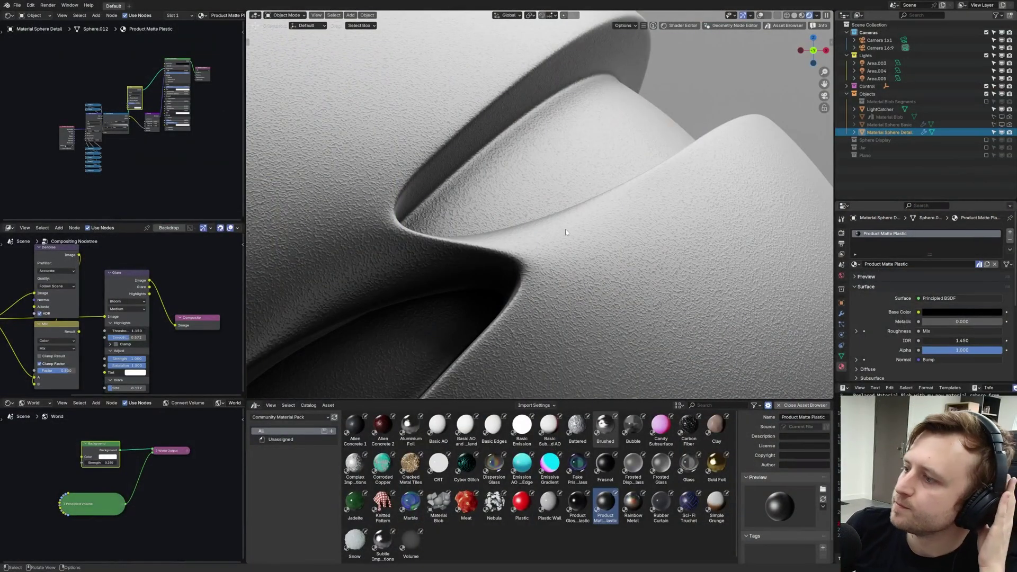
{"action": "scroll", "coordinate": [490, 292], "scroll_direction": "down", "scroll_amount": 3}
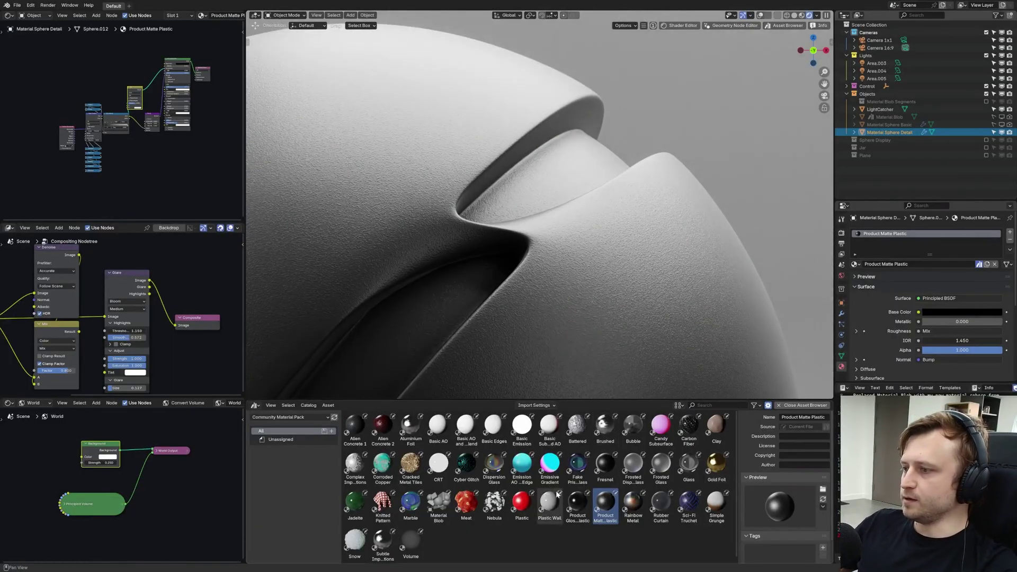
Apply the Product Glossy Plastic material to the detail sphere and compare its surface with Product Matte Plastic up close.
{"action": "left_click_drag", "start_coordinate": [578, 504], "coordinate": [577, 284]}
{"action": "scroll", "coordinate": [548, 268], "scroll_direction": "up", "scroll_amount": 3}
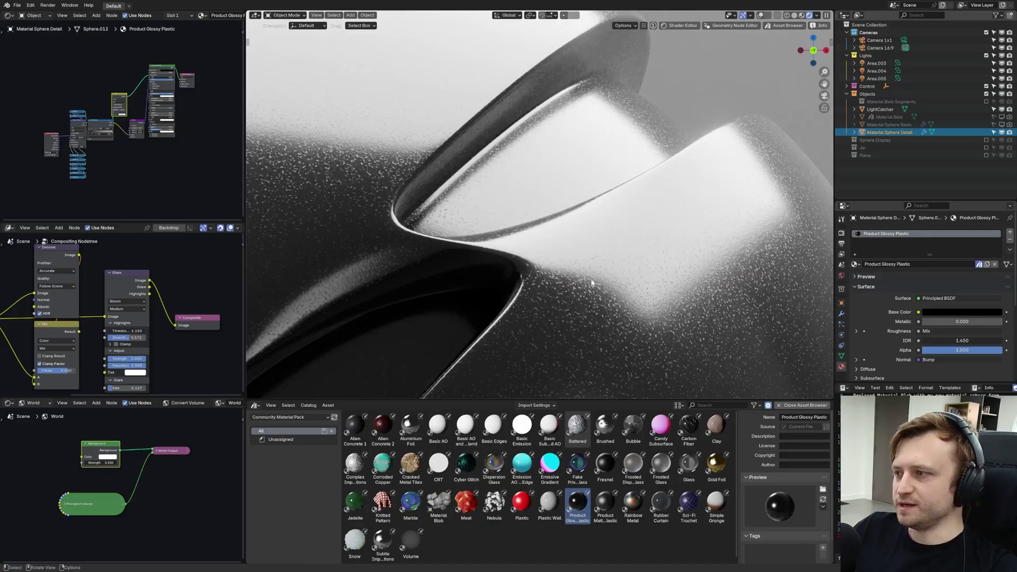
{"action": "left_click_drag", "start_coordinate": [605, 504], "coordinate": [574, 295]}
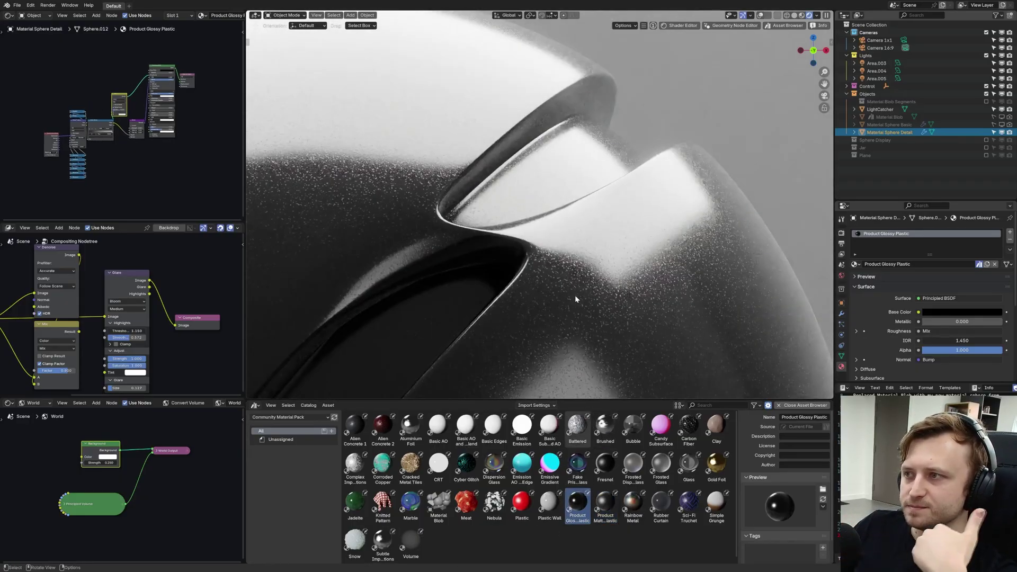
{"action": "scroll", "coordinate": [548, 297], "scroll_direction": "down", "scroll_amount": 3}
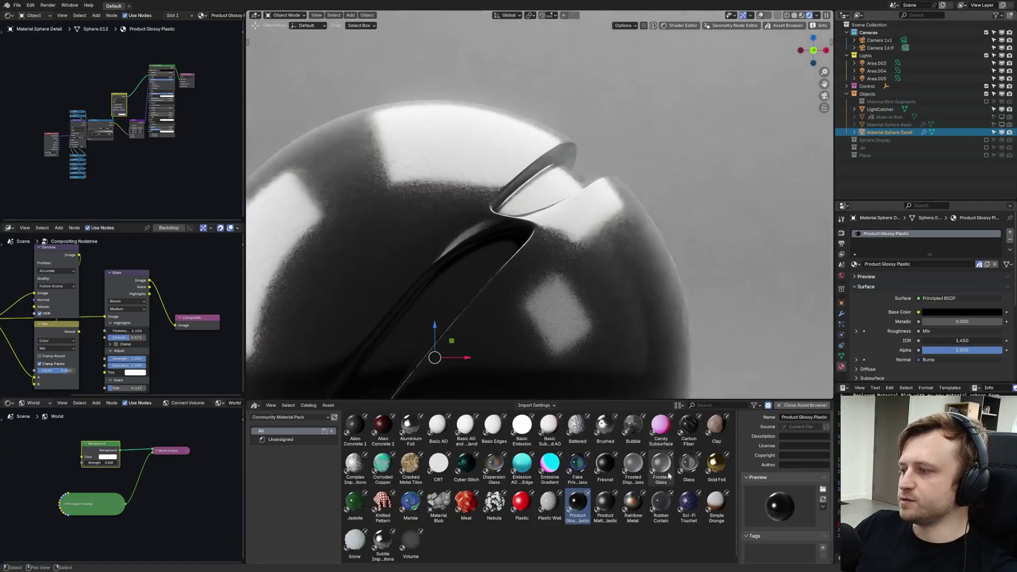
Apply the Rubber Curtain material to the detail sphere and view the whole sphere.
{"action": "left_click_drag", "start_coordinate": [660, 503], "coordinate": [548, 299]}
{"action": "scroll", "coordinate": [548, 299], "scroll_direction": "down", "scroll_amount": 3}
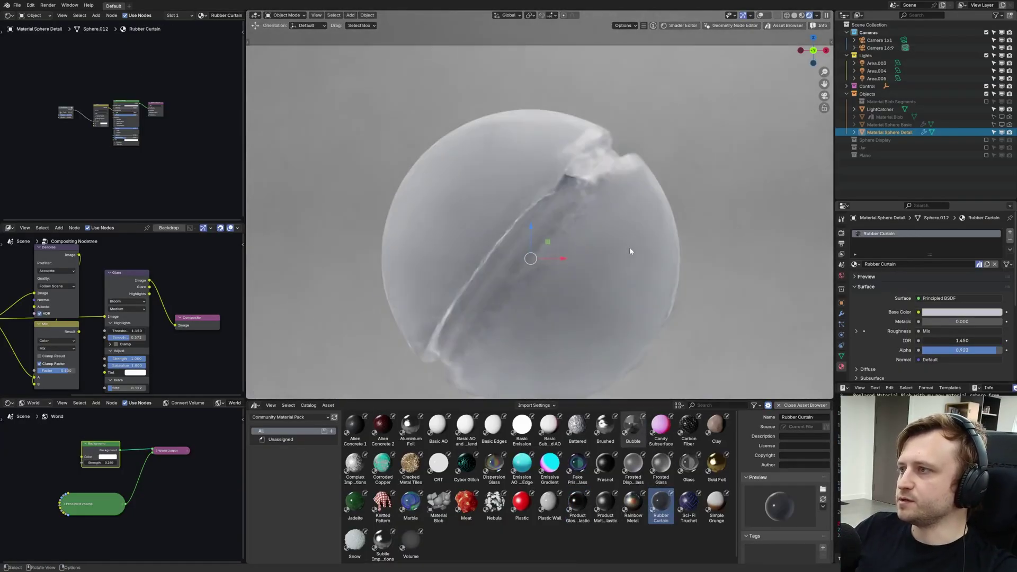